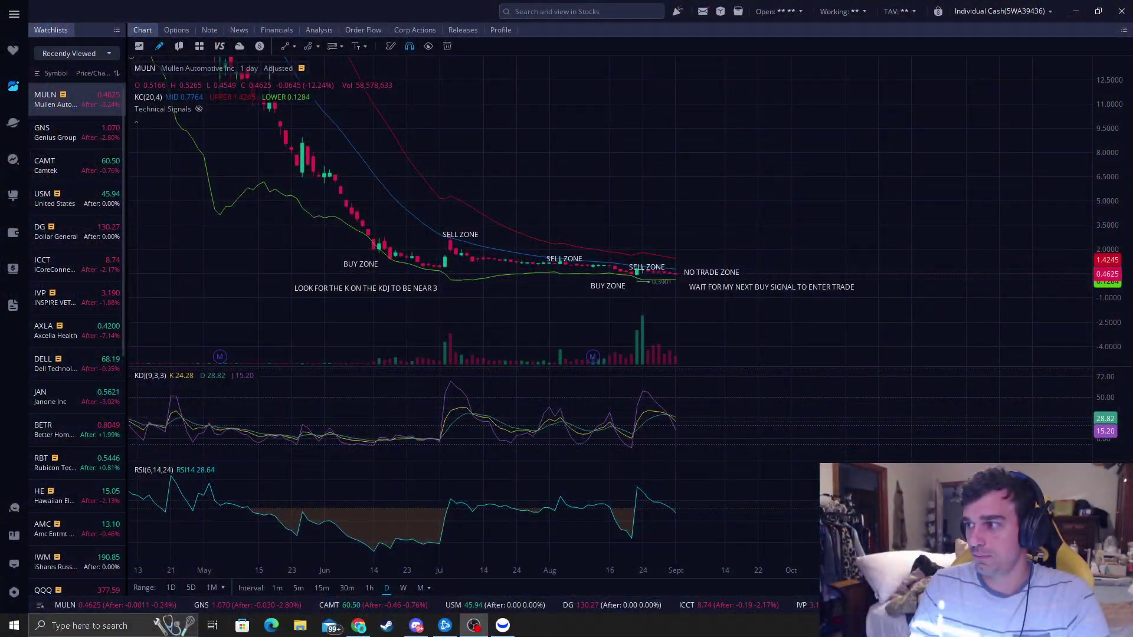
scroll(672, 156, "up", 1)
scroll(585, 168, "up", 1)
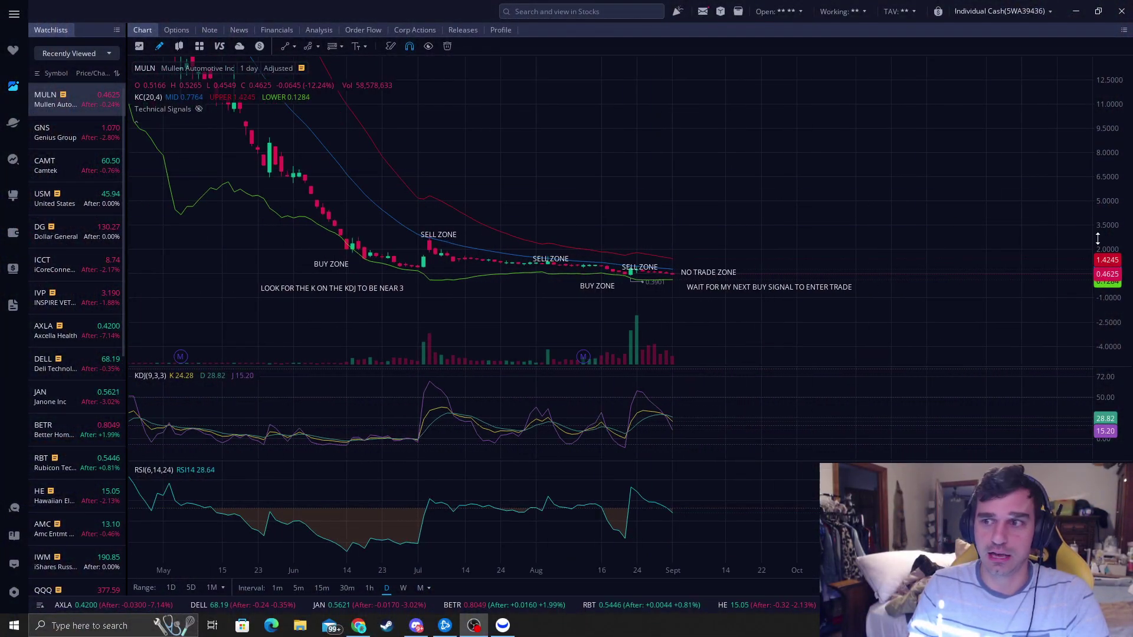
Stretch and shift the MULN price axis to spread the candles apart.
left_click_drag(766, 232, 933, 170)
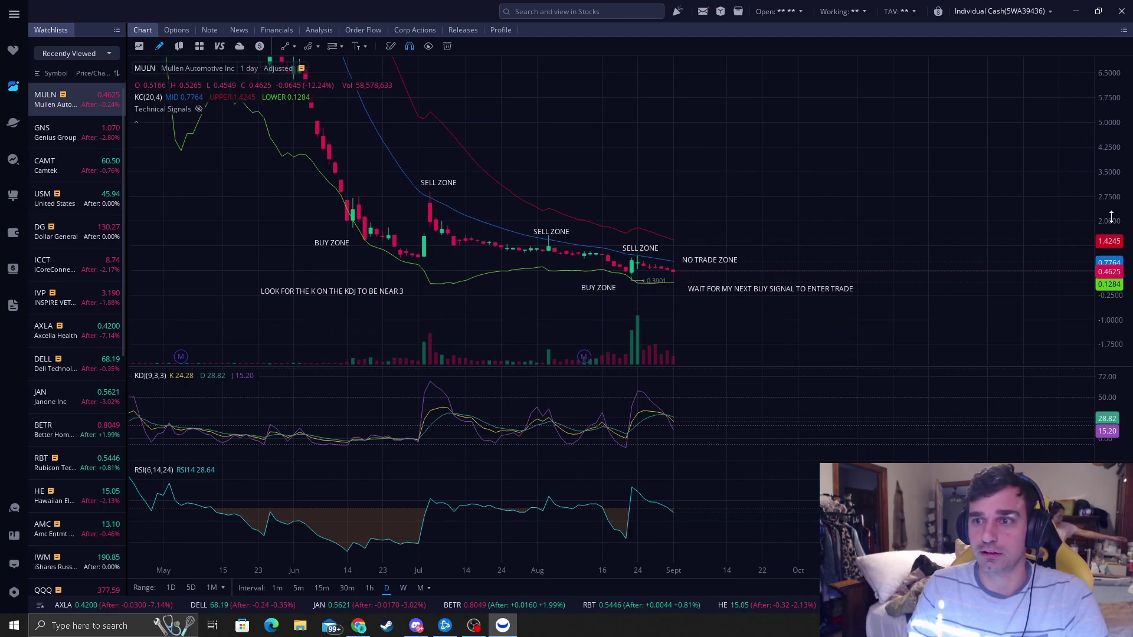
left_click_drag(1111, 217, 1112, 189)
left_click_drag(777, 126, 779, 146)
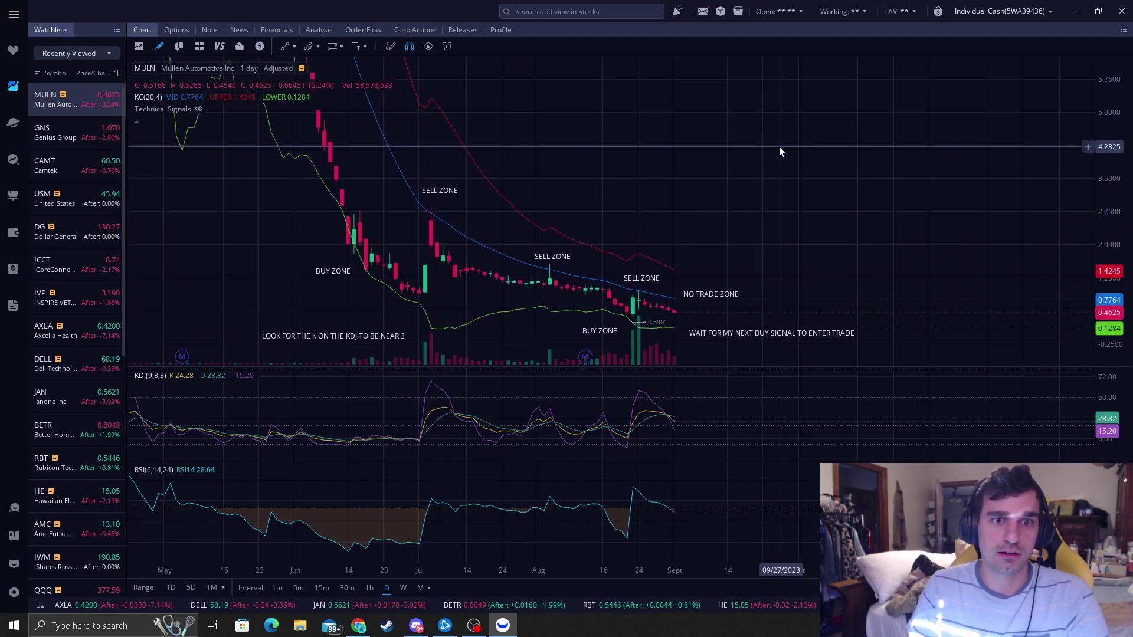
left_click_drag(750, 199, 857, 152)
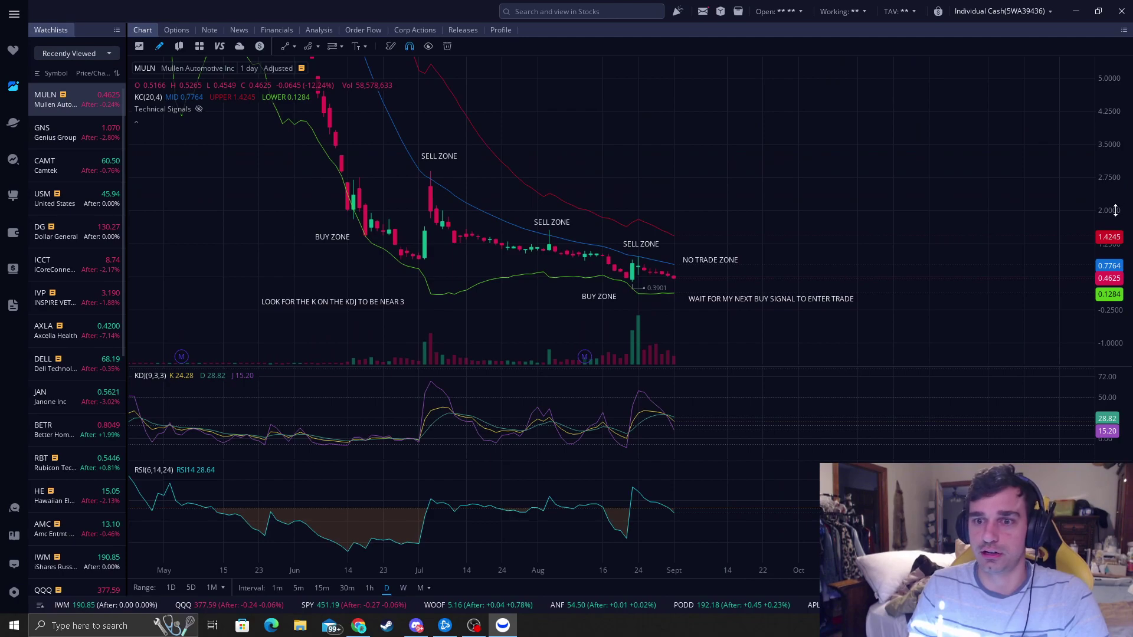
left_click_drag(1115, 210, 1112, 207)
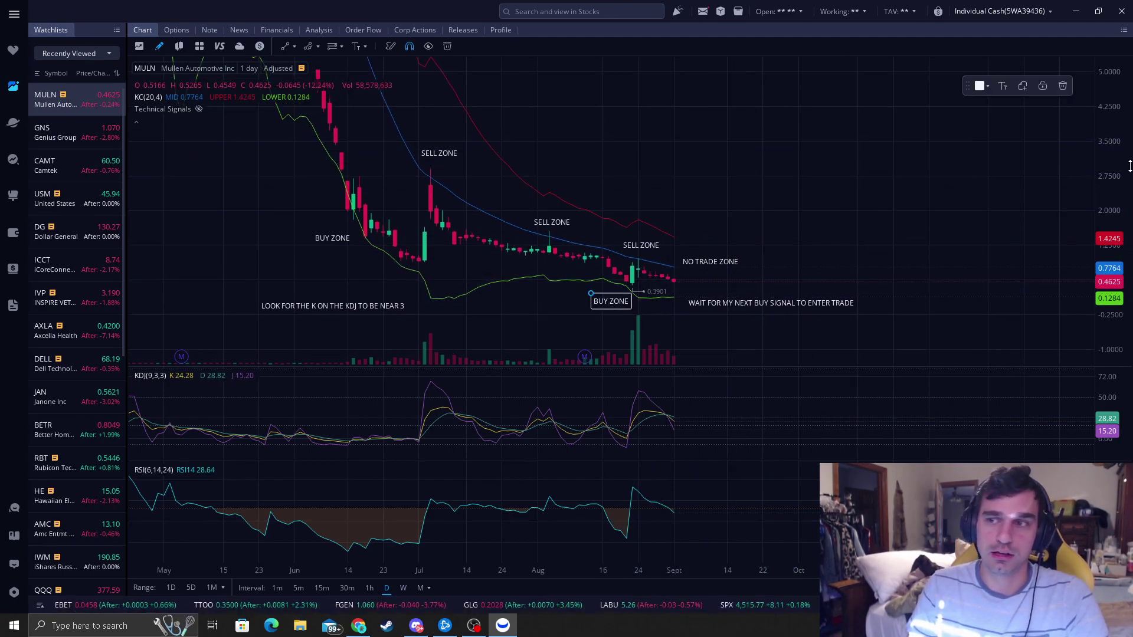
left_click_drag(712, 145, 452, 194)
scroll(620, 177, "down", 2)
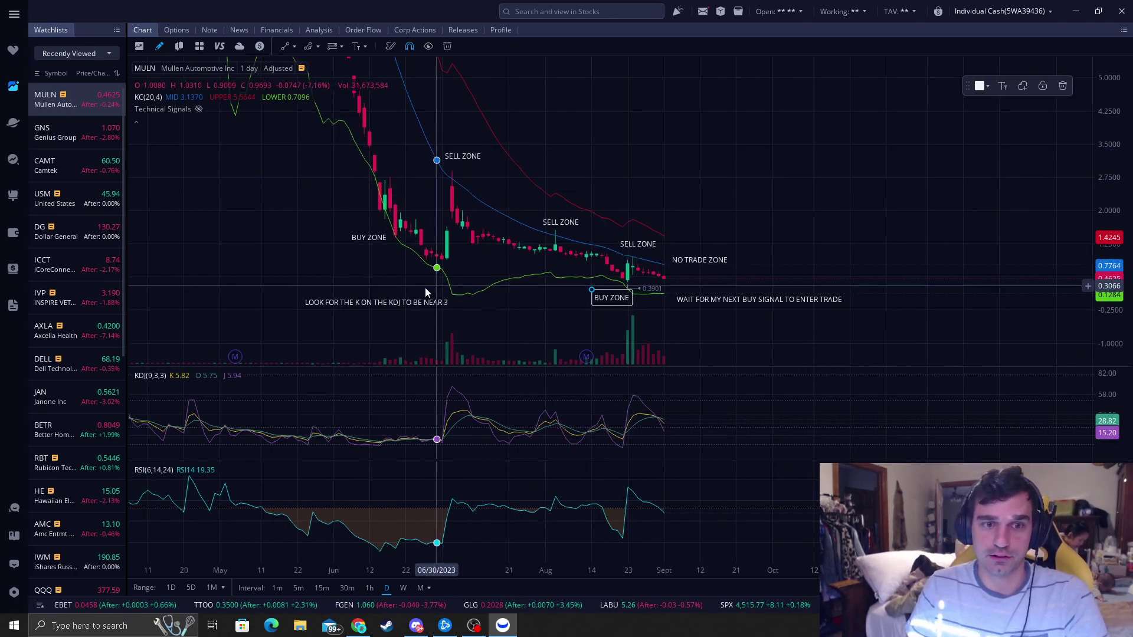
Compress the price scale so the chart reaches back to October 2022.
left_click(412, 303)
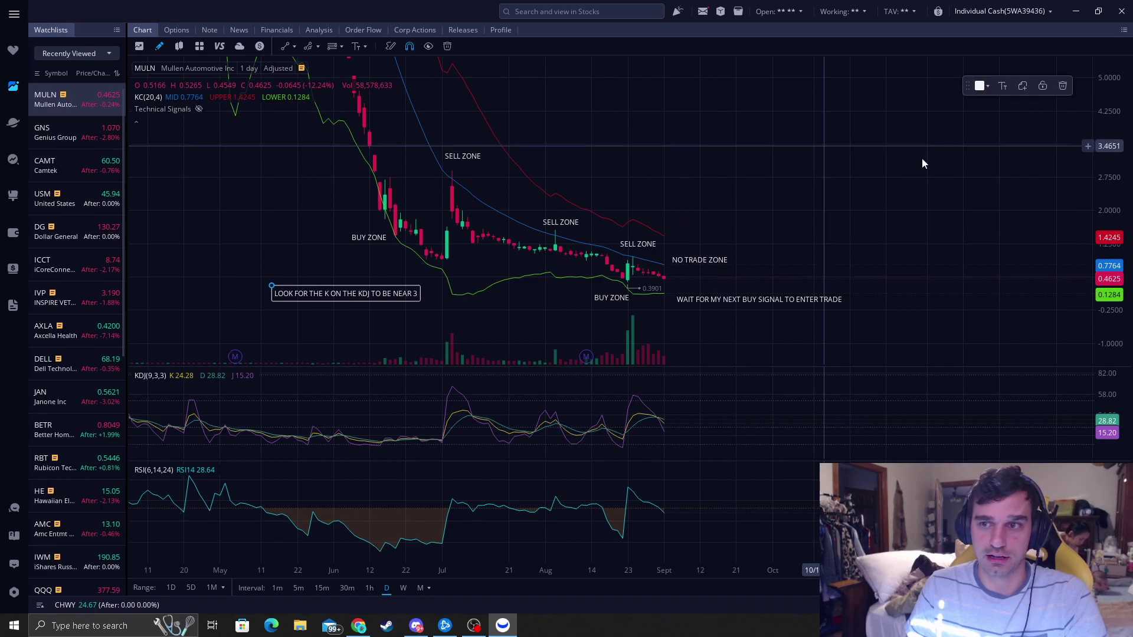
left_click_drag(1114, 121, 1113, 146)
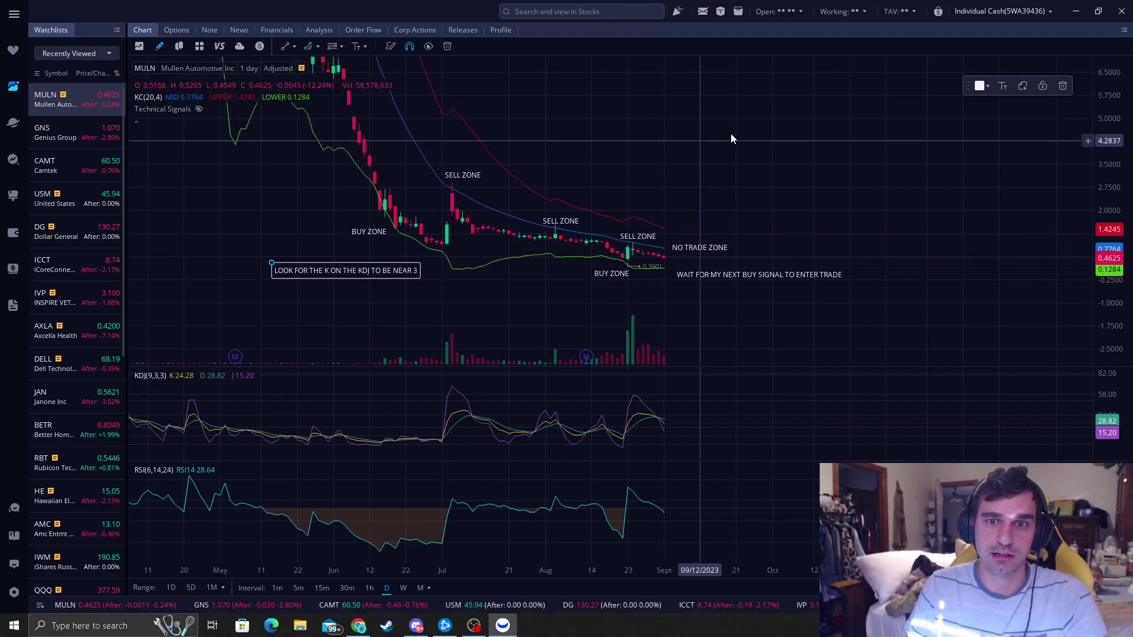
left_click_drag(1108, 197, 1108, 186)
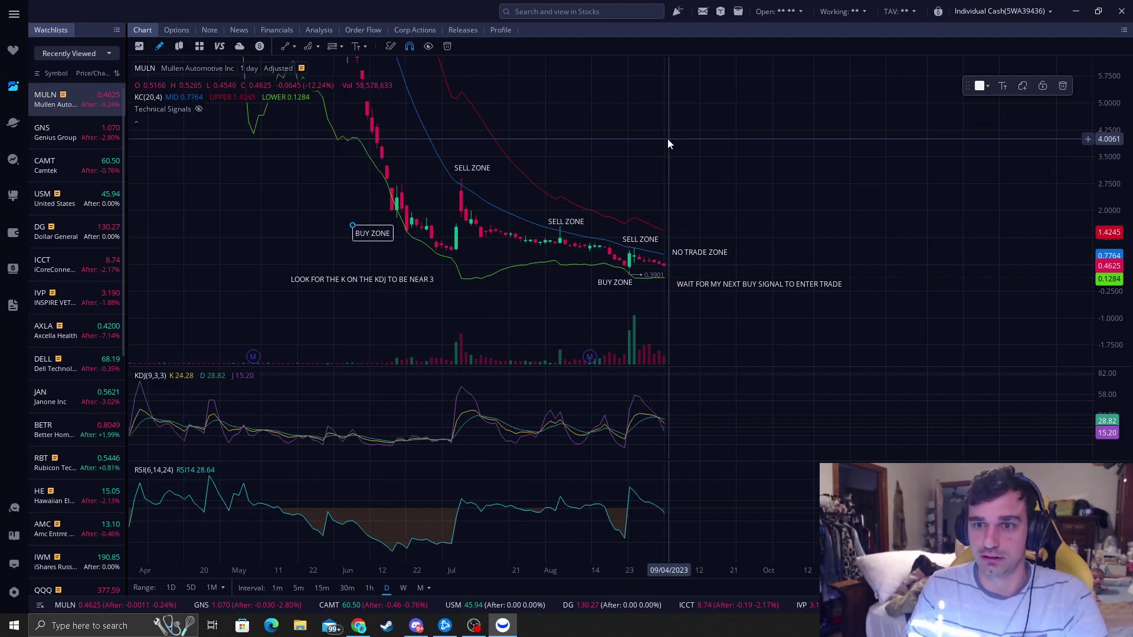
scroll(590, 154, "up", 2)
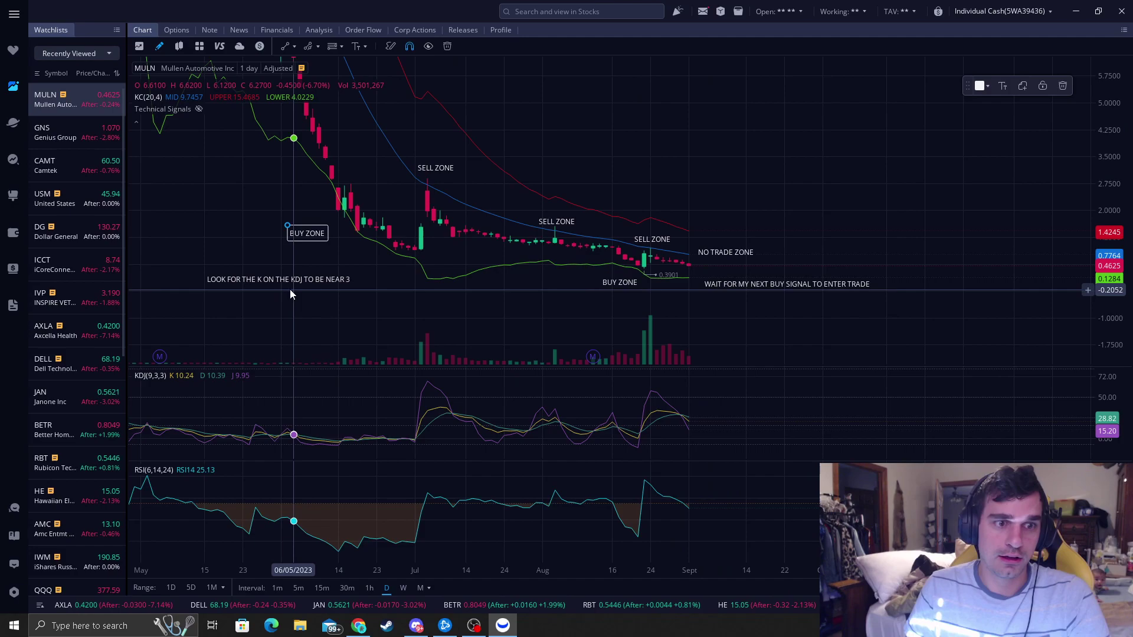
left_click(699, 118)
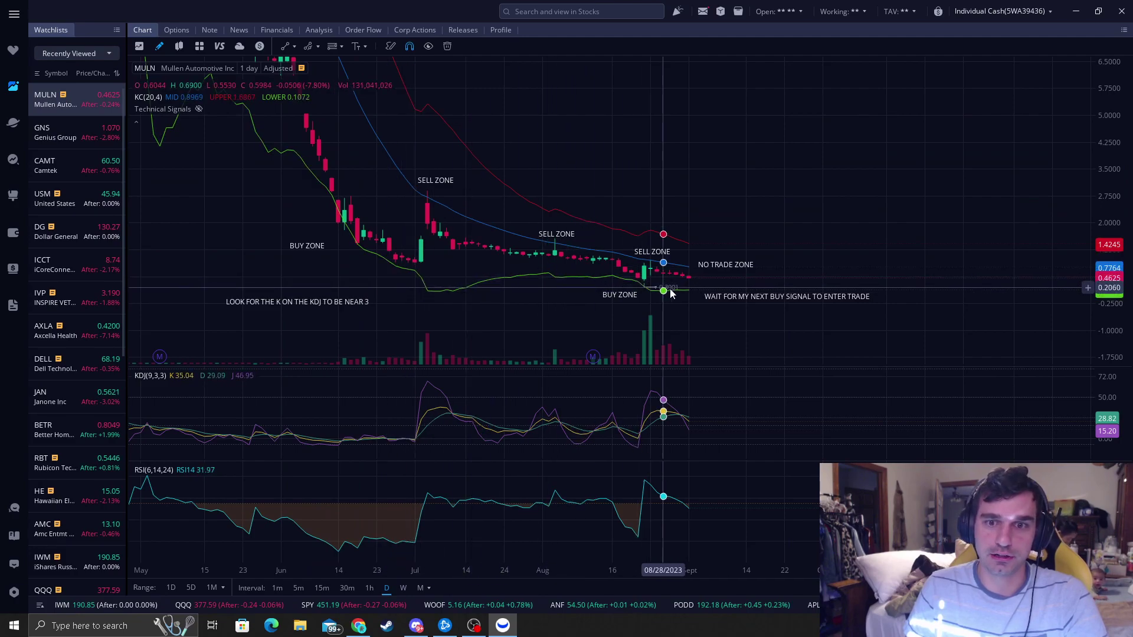
scroll(658, 161, "left", 3)
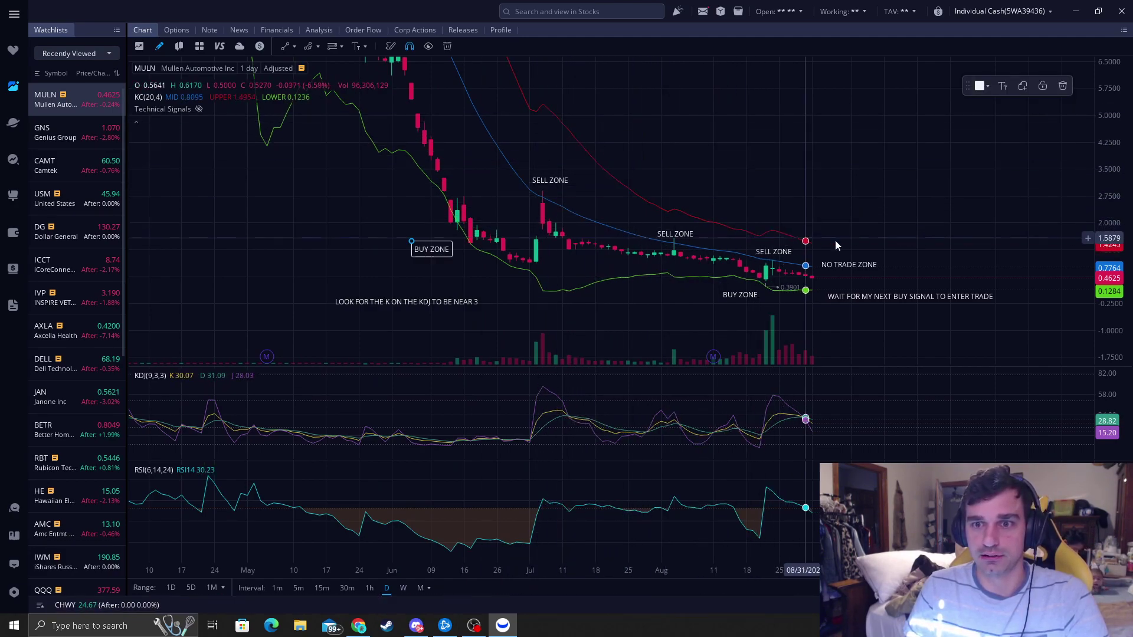
scroll(832, 182, "down", 2)
scroll(858, 190, "up", 1)
scroll(864, 191, "down", 1)
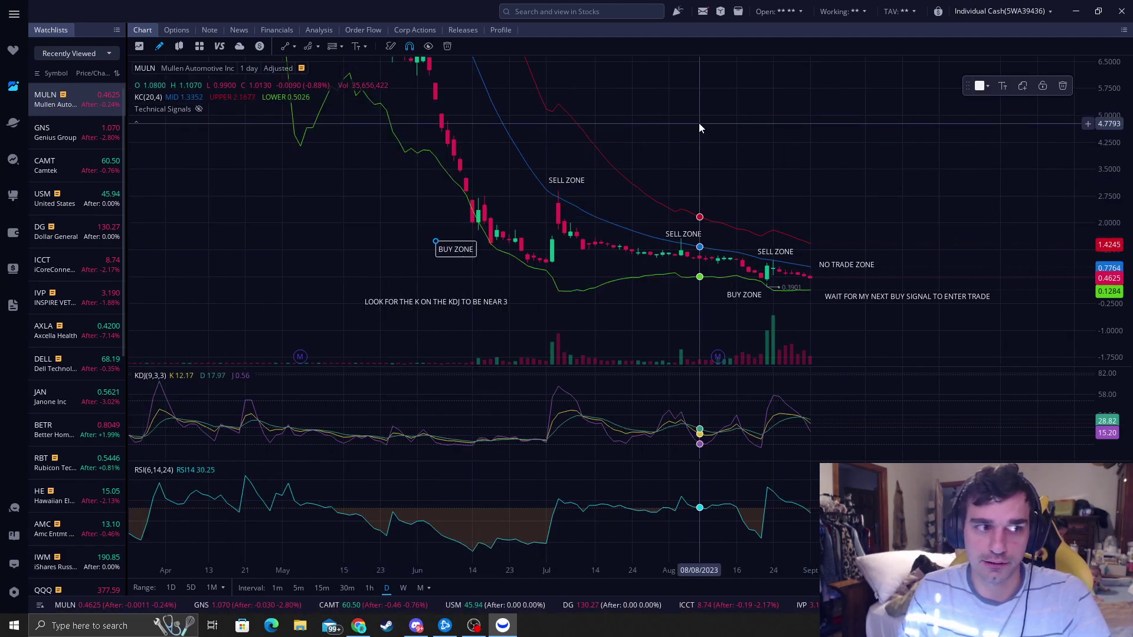
scroll(727, 122, "down", 1)
scroll(775, 141, "down", 1)
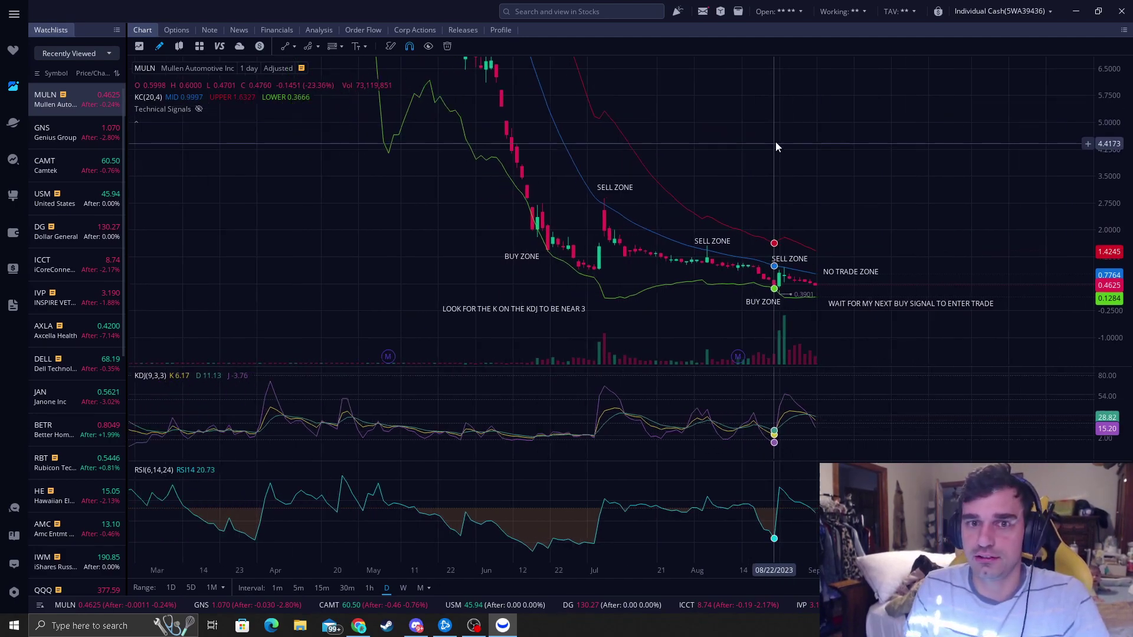
scroll(760, 148, "down", 1)
scroll(760, 148, "down", 1)
scroll(885, 156, "down", 1)
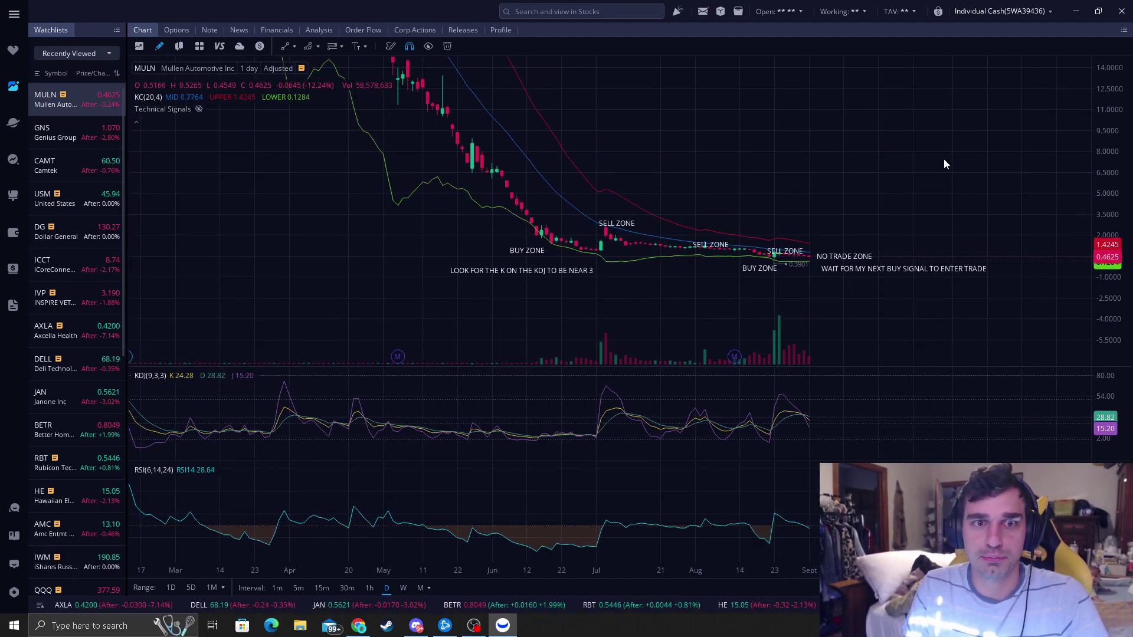
scroll(815, 184, "down", 1)
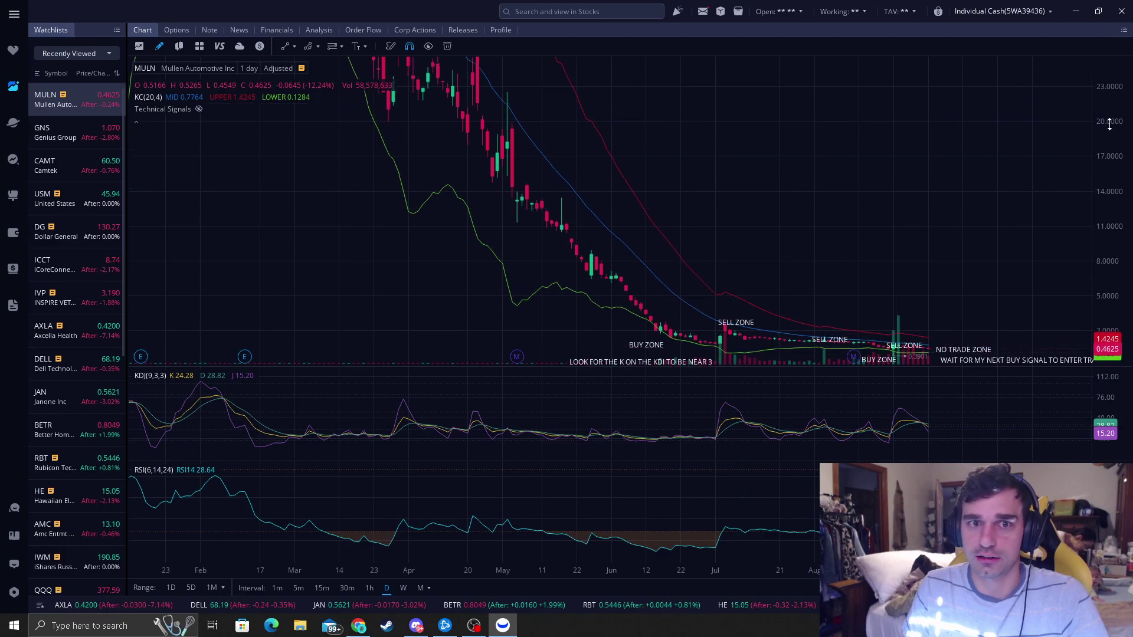
left_click_drag(1098, 88, 1113, 189)
scroll(664, 133, "down", 2)
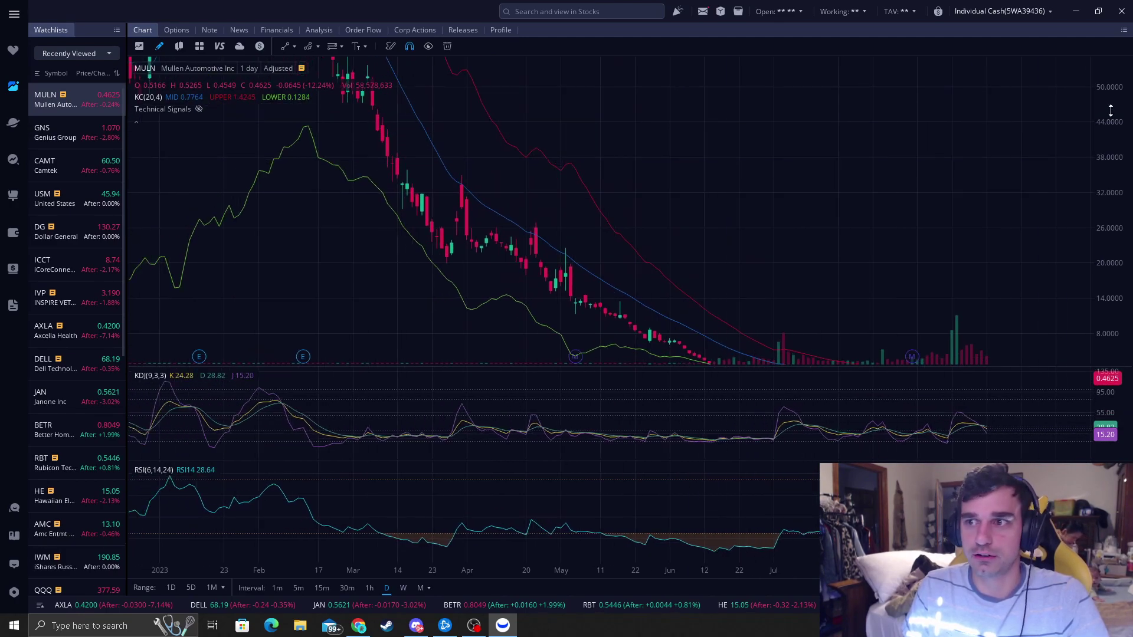
scroll(656, 129, "down", 2)
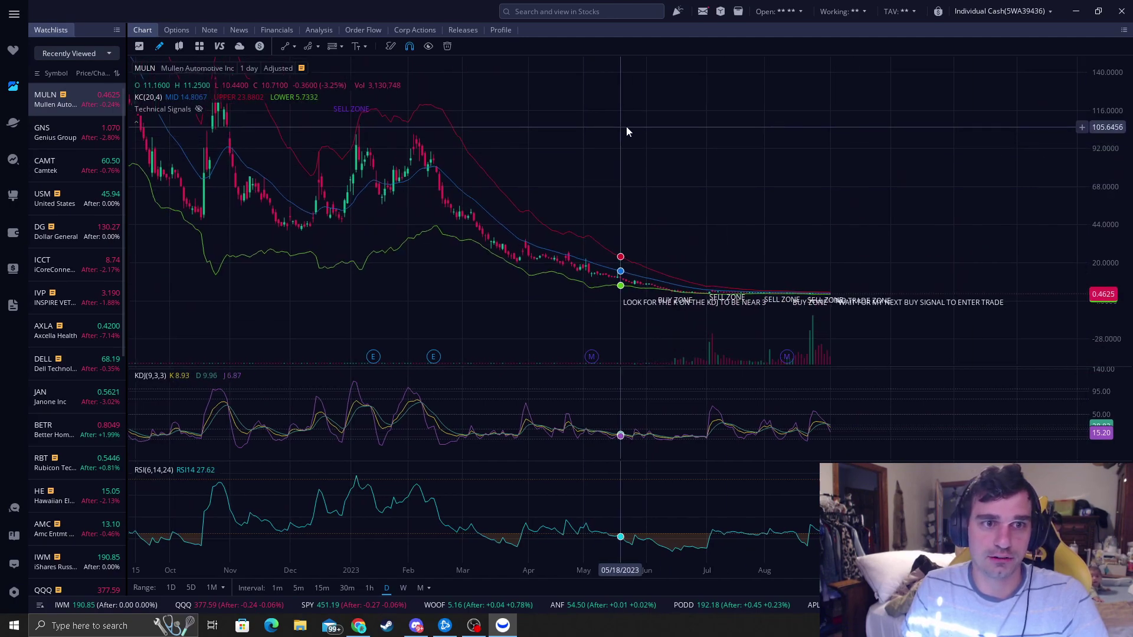
Pan back to December 2022 and place a 'sell zone' text label beside the peak.
left_click_drag(626, 127, 795, 132)
mouse_move(538, 108)
left_mouse_down()
mouse_move(535, 175)
mouse_move(548, 146)
mouse_move(644, 203)
left_mouse_up()
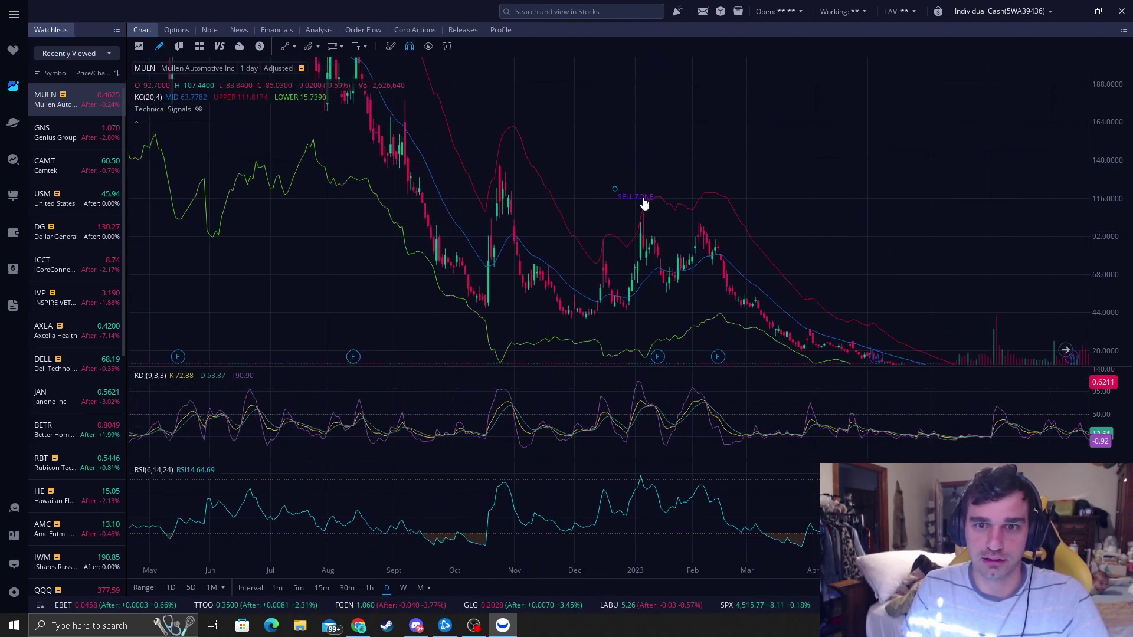
left_click(355, 46)
left_click(595, 301)
type("sell zone")
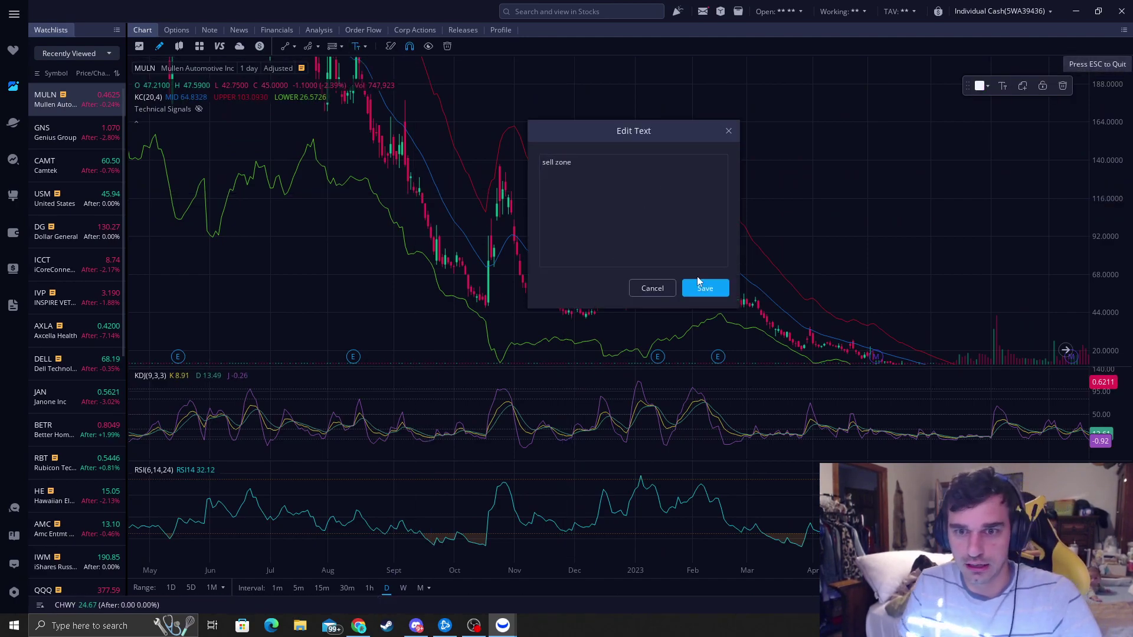
left_click(698, 283)
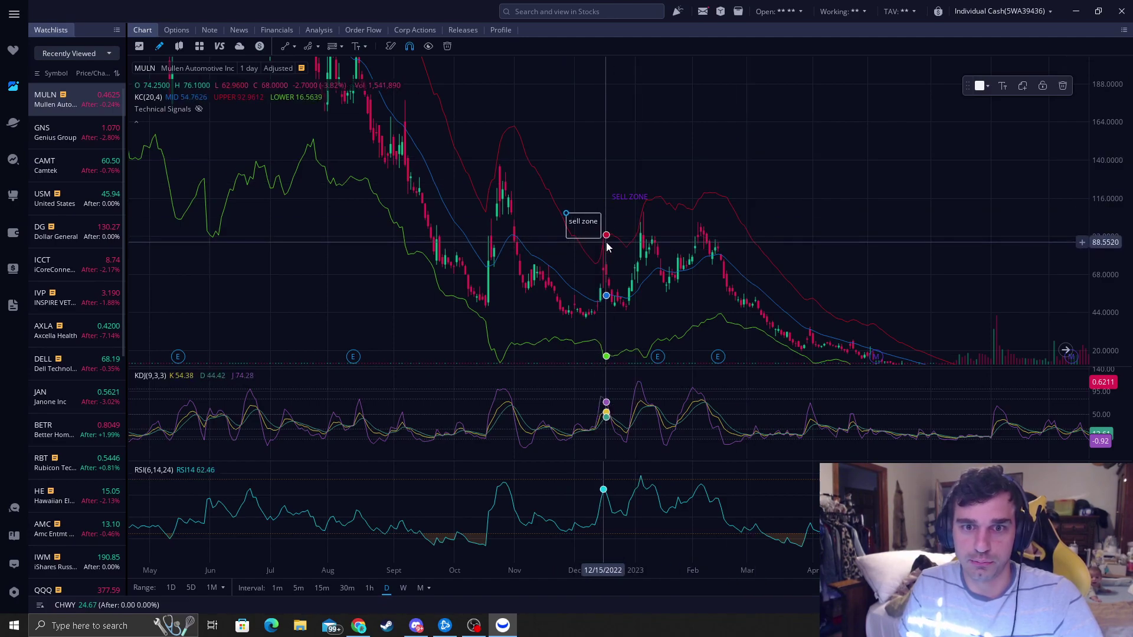
Pan to November 2021–July 2022 and compress the price axis to fit that range.
left_click_drag(504, 163, 606, 165)
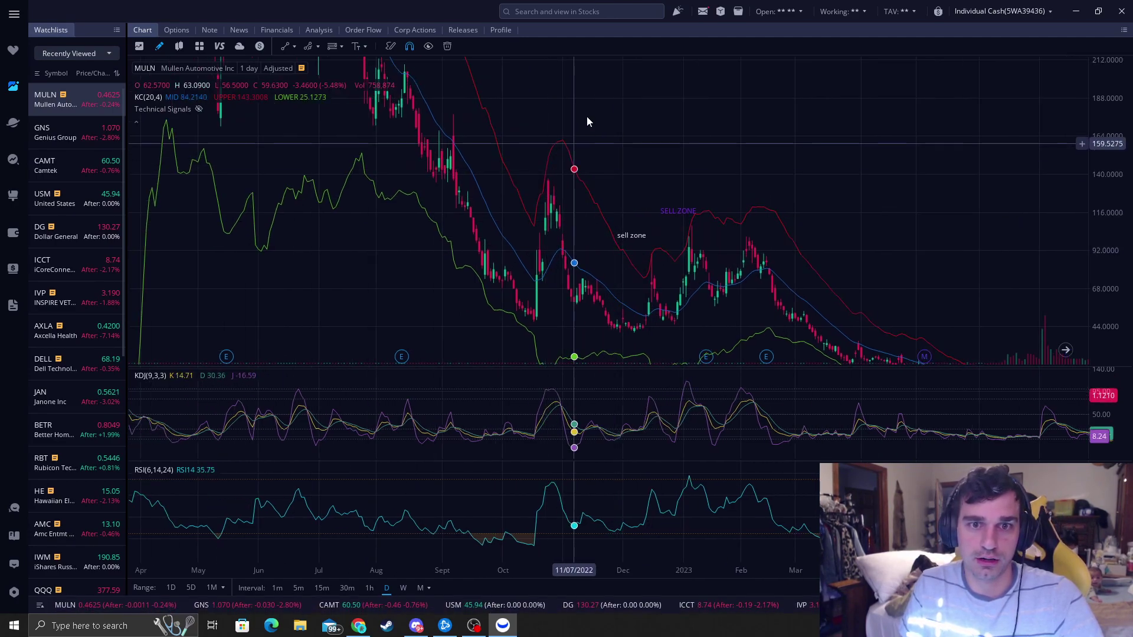
left_click_drag(472, 147, 686, 143)
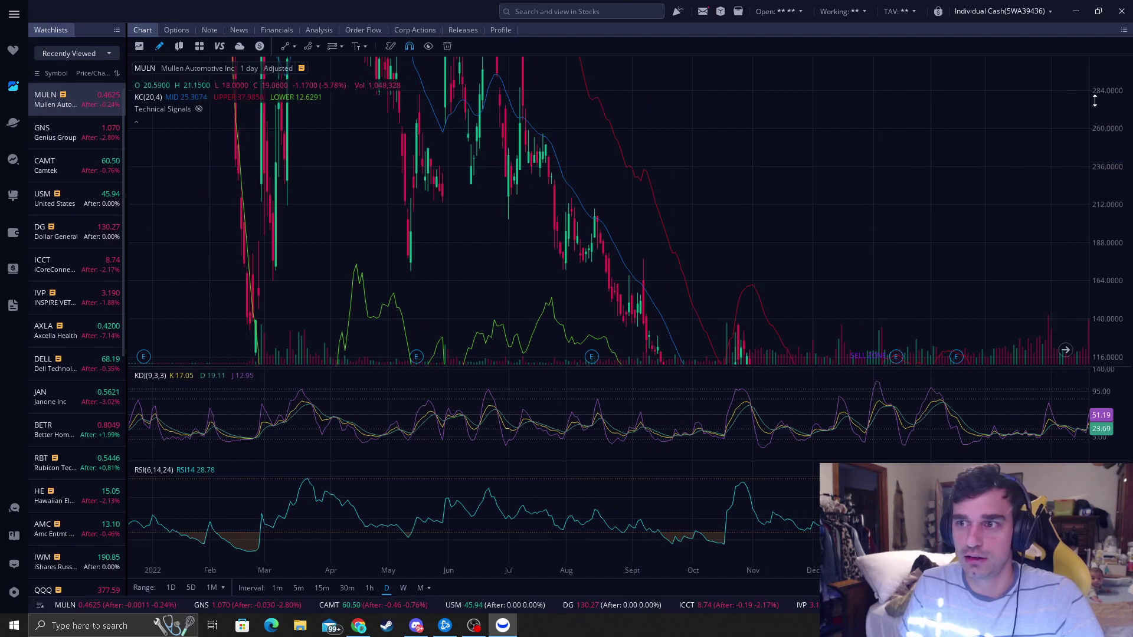
left_click_drag(1102, 203, 1101, 326)
left_click_drag(452, 177, 645, 151)
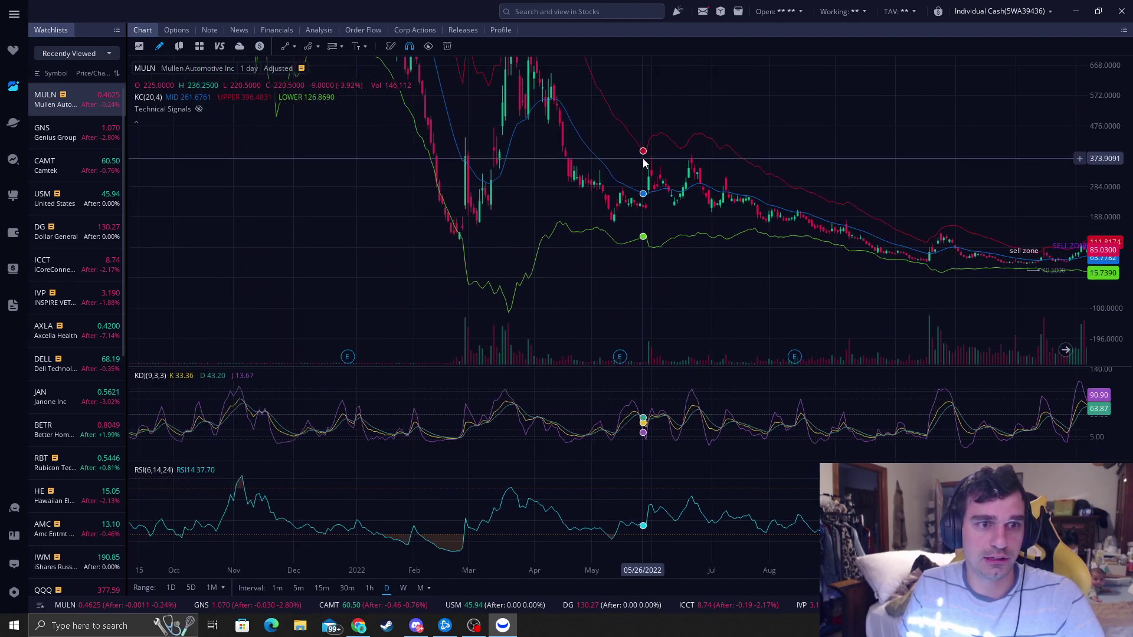
scroll(466, 268, "up", 3)
scroll(440, 264, "up", 2)
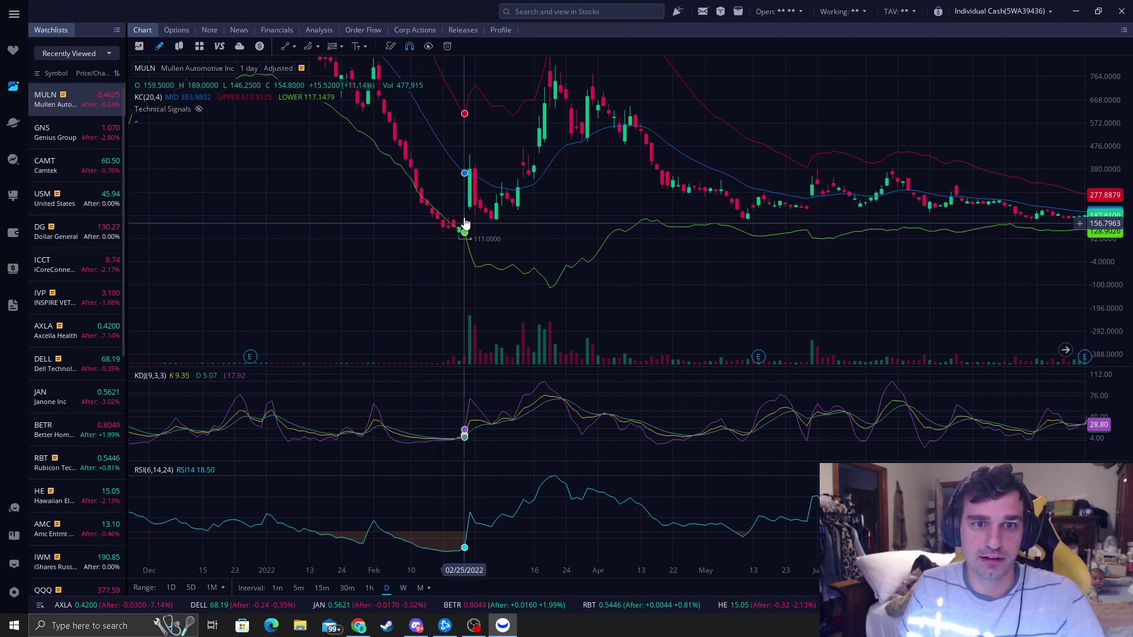
scroll(468, 203, "down", 1)
scroll(416, 226, "up", 1)
scroll(378, 243, "up", 1)
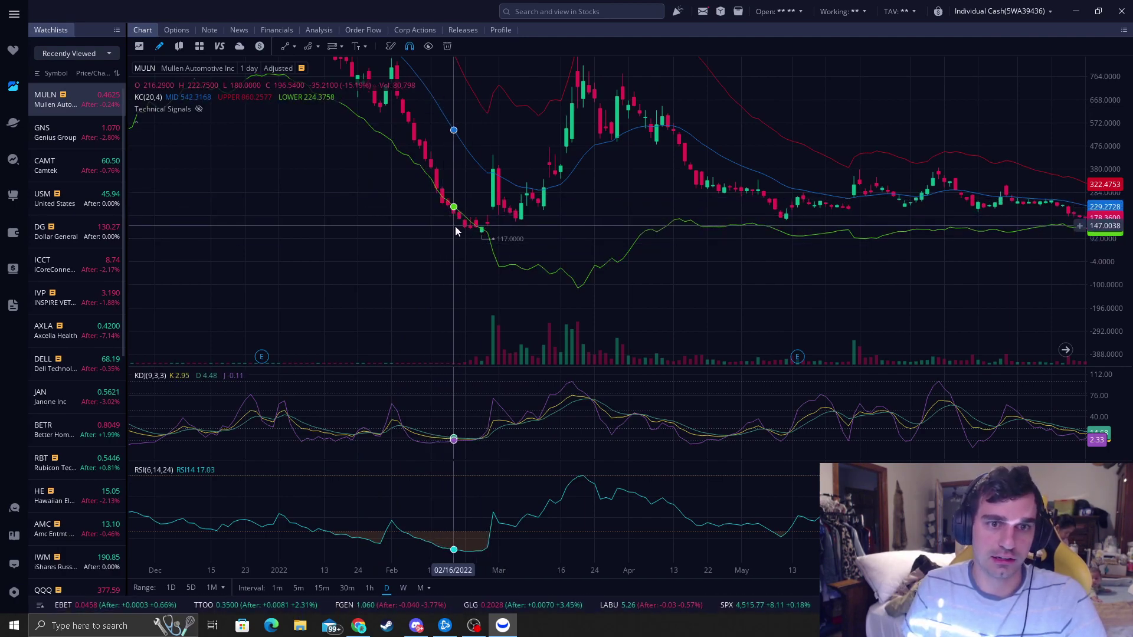
scroll(477, 232, "down", 3)
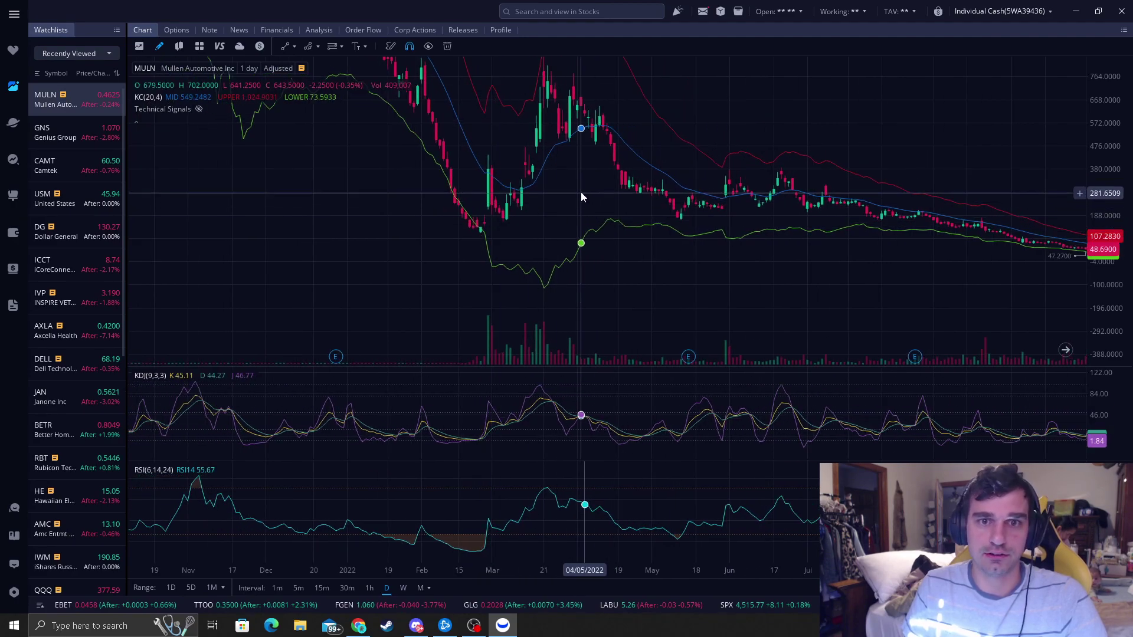
scroll(575, 195, "down", 2)
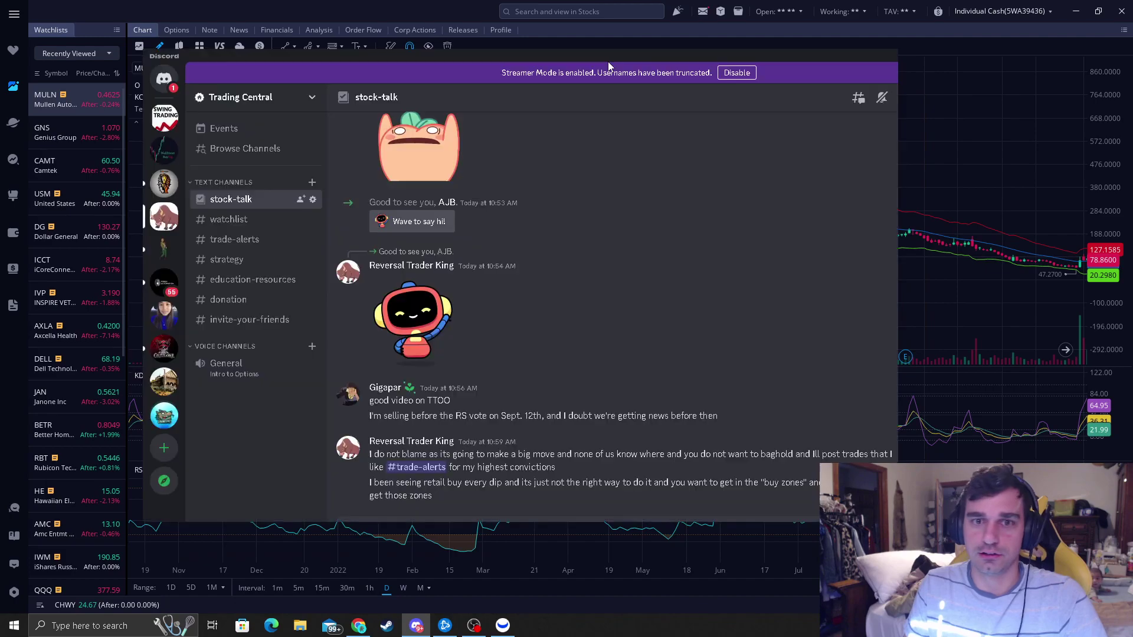
Maximize Discord, browse the watchlist and trade-alerts channels, then minimize it.
left_click(871, 58)
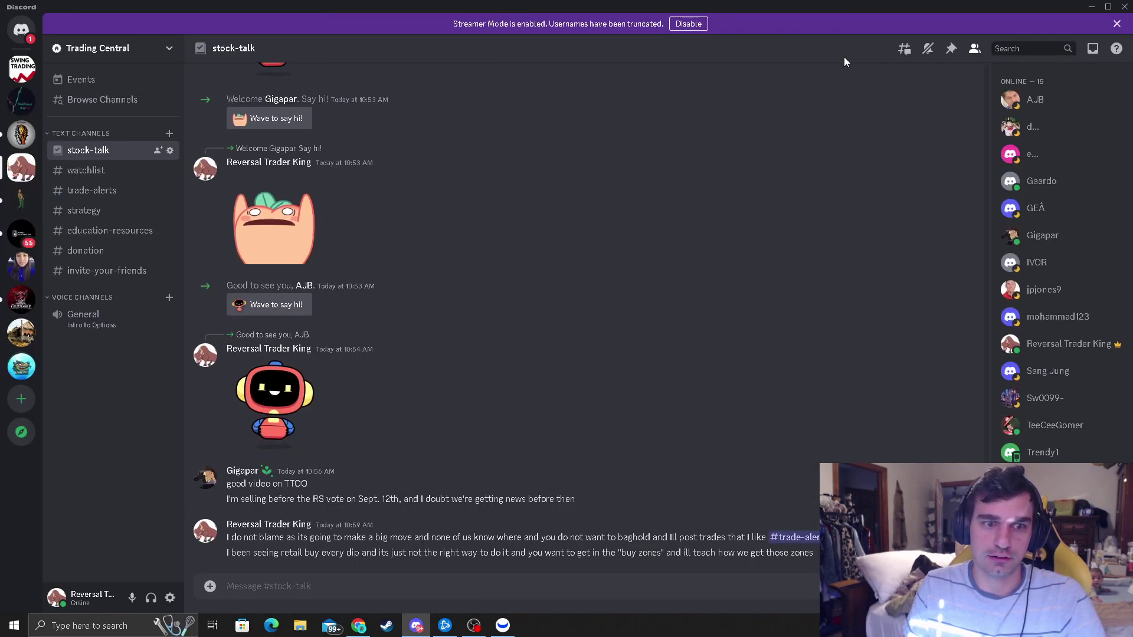
left_click(89, 174)
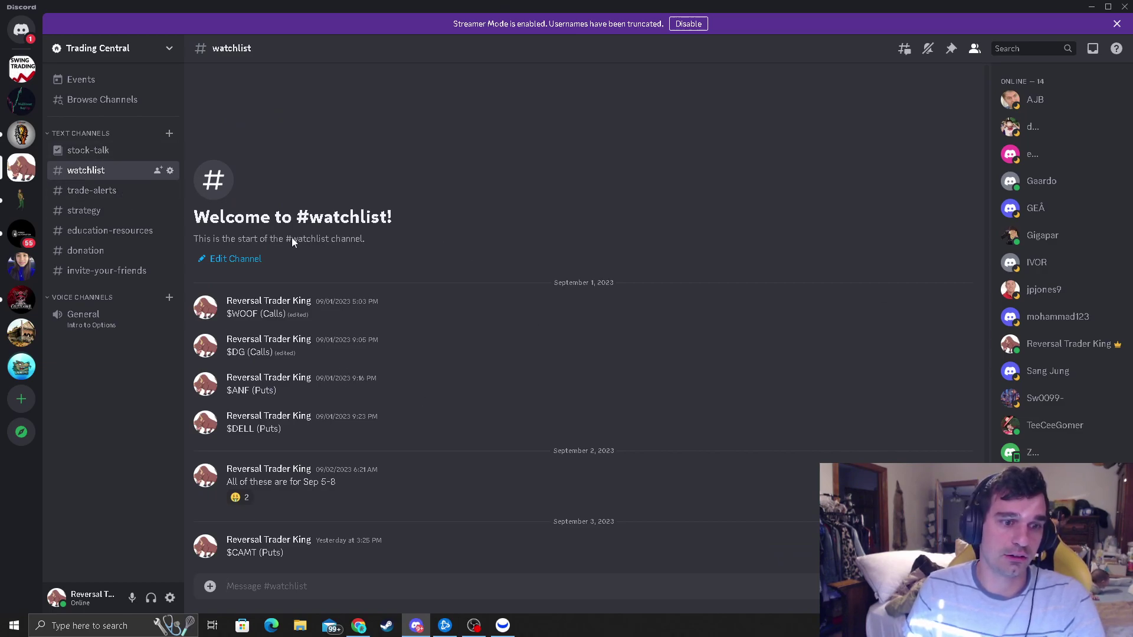
left_click(92, 191)
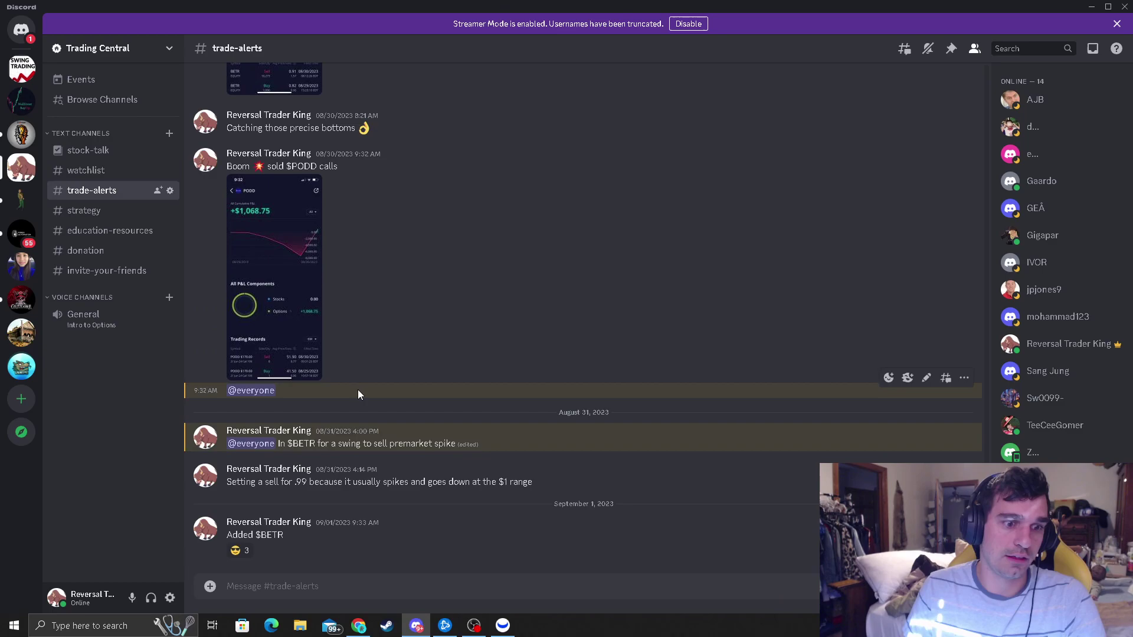
scroll(335, 399, "up", 3)
scroll(348, 351, "up", 4)
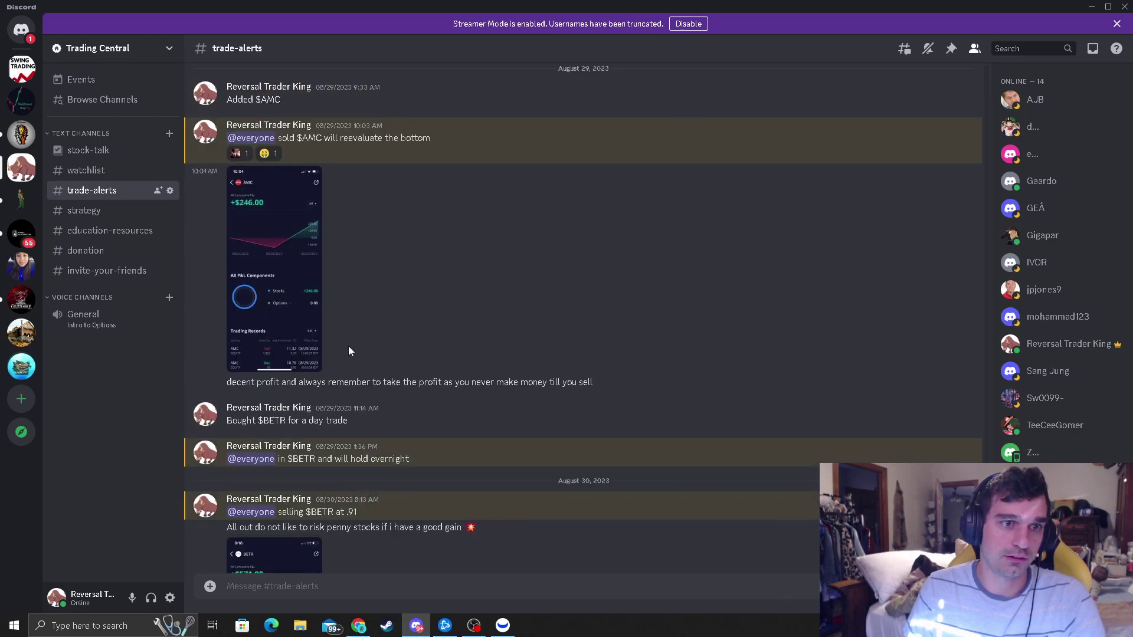
scroll(348, 352, "up", 3)
scroll(343, 345, "up", 3)
scroll(345, 345, "up", 3)
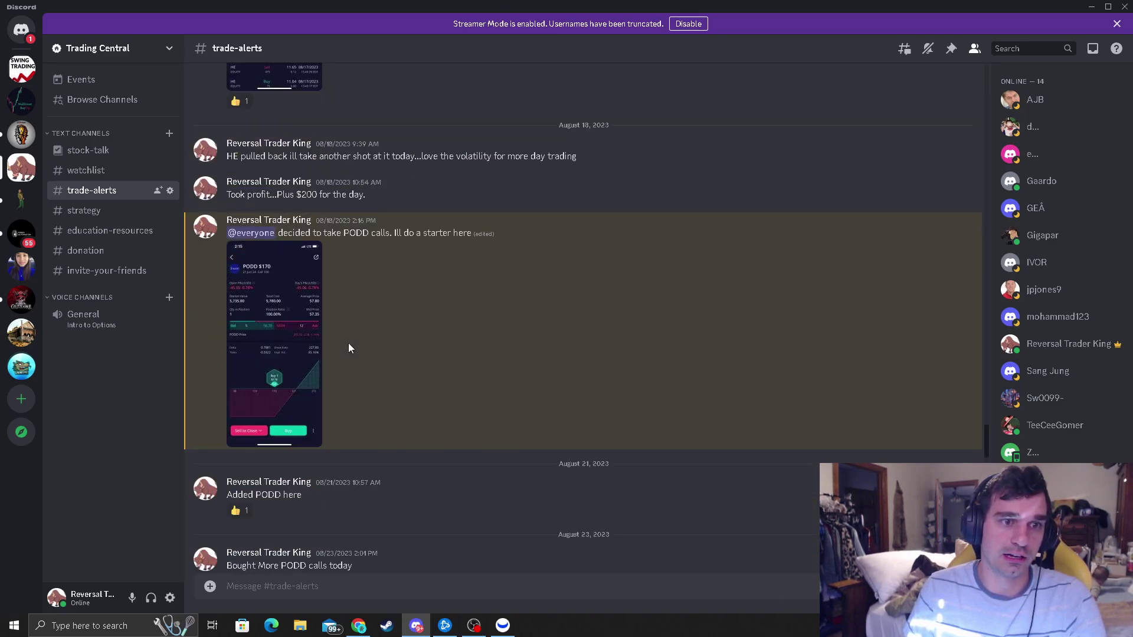
scroll(332, 340, "up", 5)
scroll(332, 340, "up", 1)
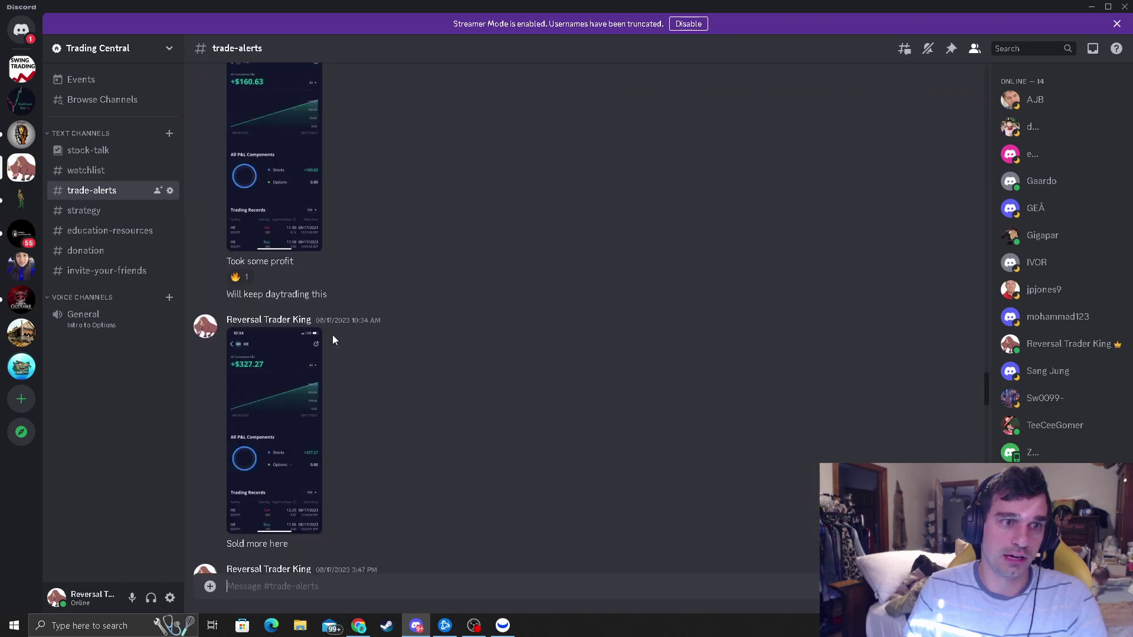
scroll(332, 341, "up", 2)
scroll(340, 339, "up", 2)
scroll(340, 338, "up", 2)
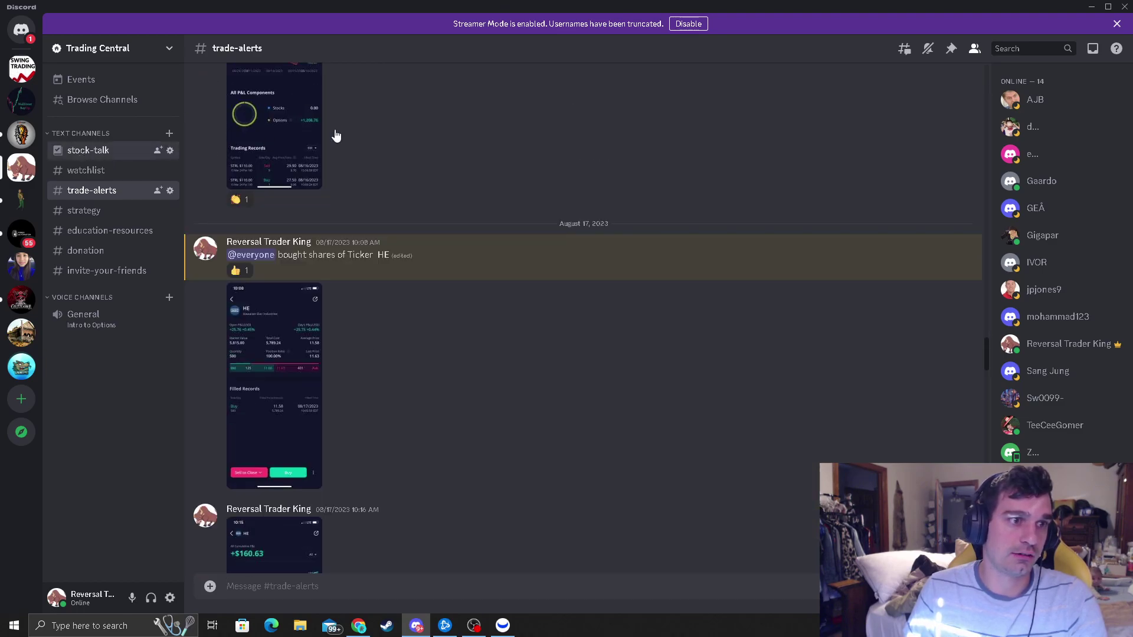
left_click(1089, 7)
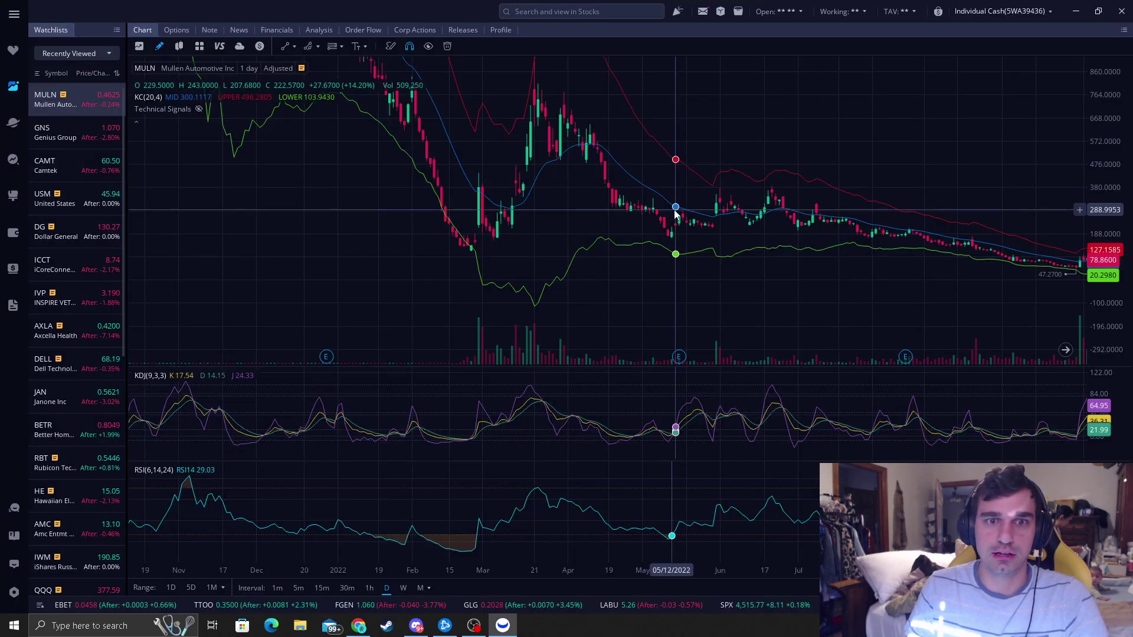
scroll(885, 144, "down", 2)
scroll(747, 204, "down", 3)
scroll(874, 232, "down", 2)
scroll(823, 240, "down", 3)
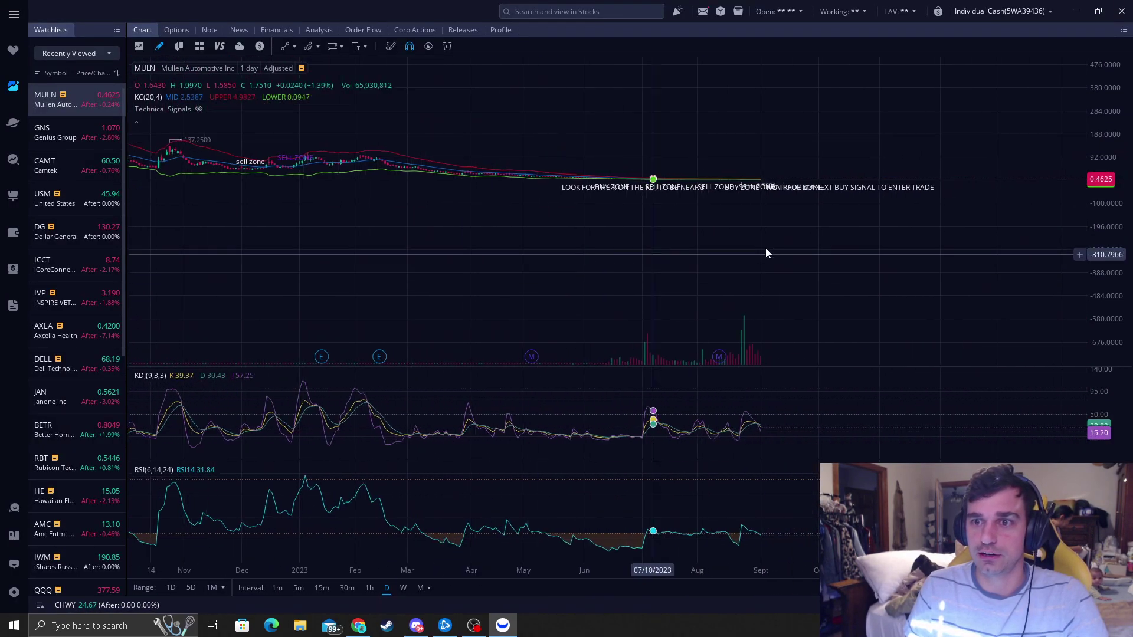
Show June–early September 2023 with zone labels visible, nudging the NO TRADE ZONE note right.
mouse_move(1075, 246)
left_mouse_down()
mouse_move(1111, 205)
mouse_move(1003, 247)
left_mouse_up()
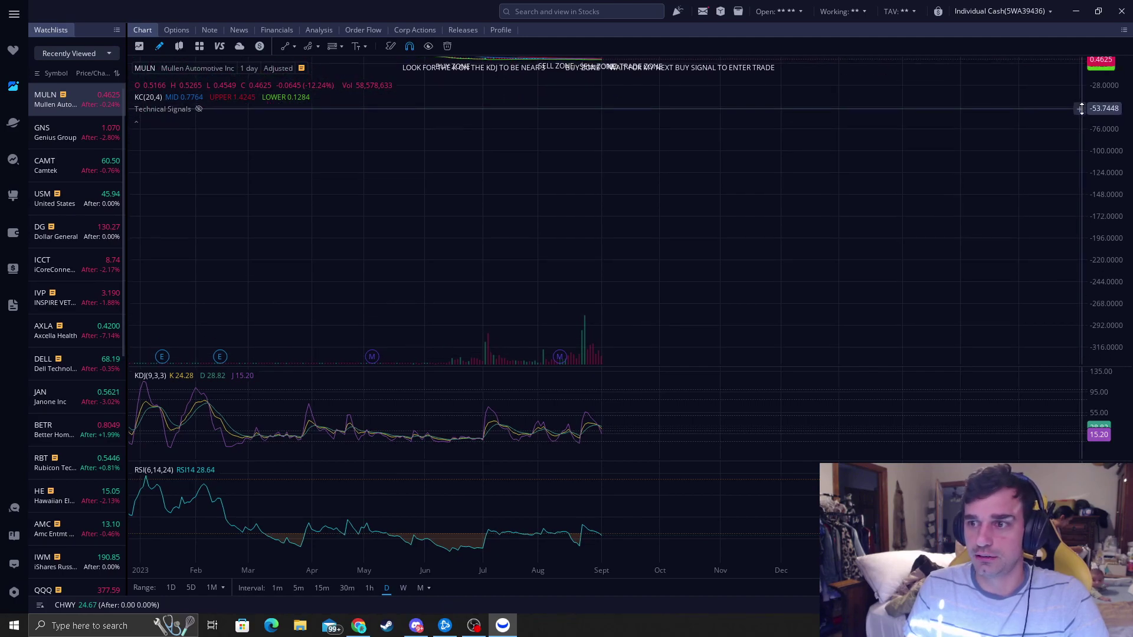
left_click_drag(1112, 275, 1115, 224)
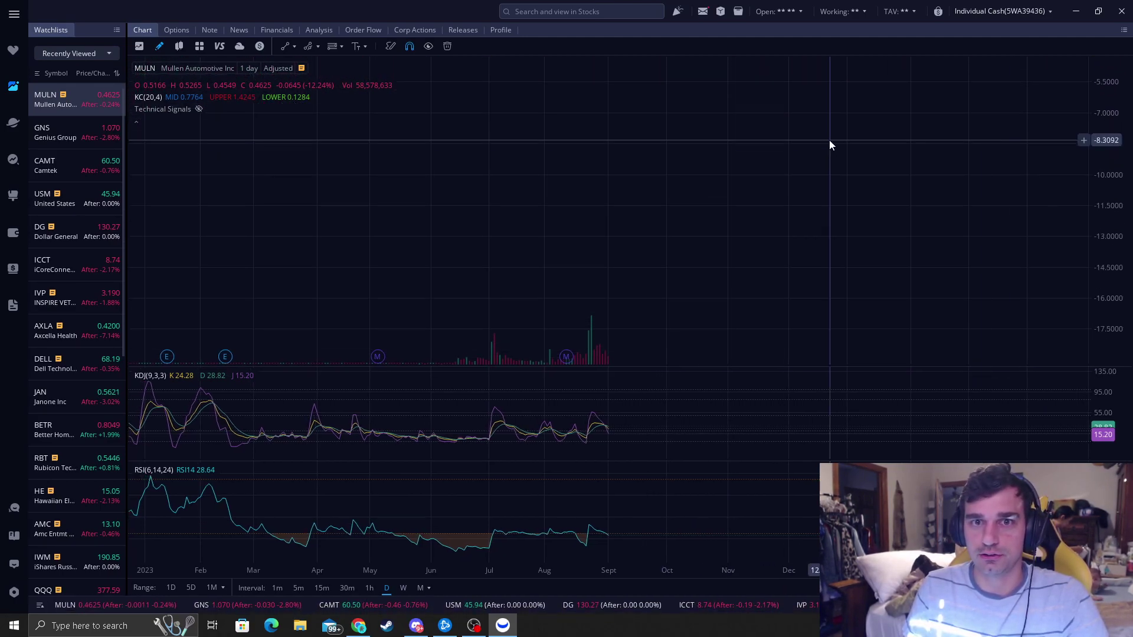
left_click_drag(830, 144, 751, 266)
left_click_drag(1106, 213, 1105, 239)
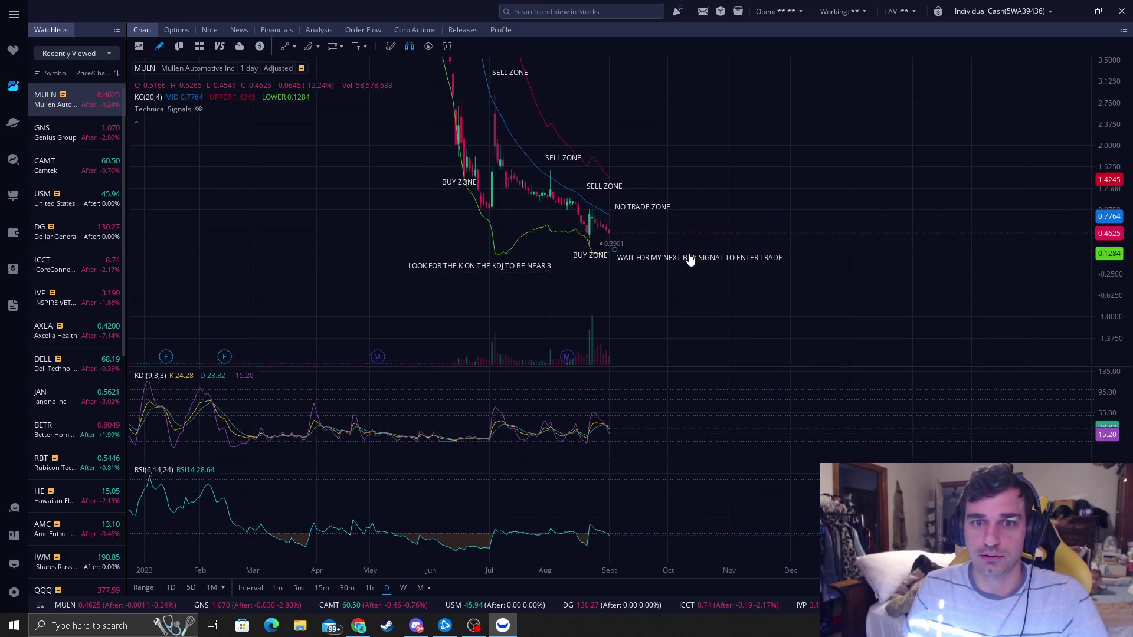
scroll(688, 256, "up", 2)
scroll(705, 188, "up", 2)
scroll(663, 162, "up", 2)
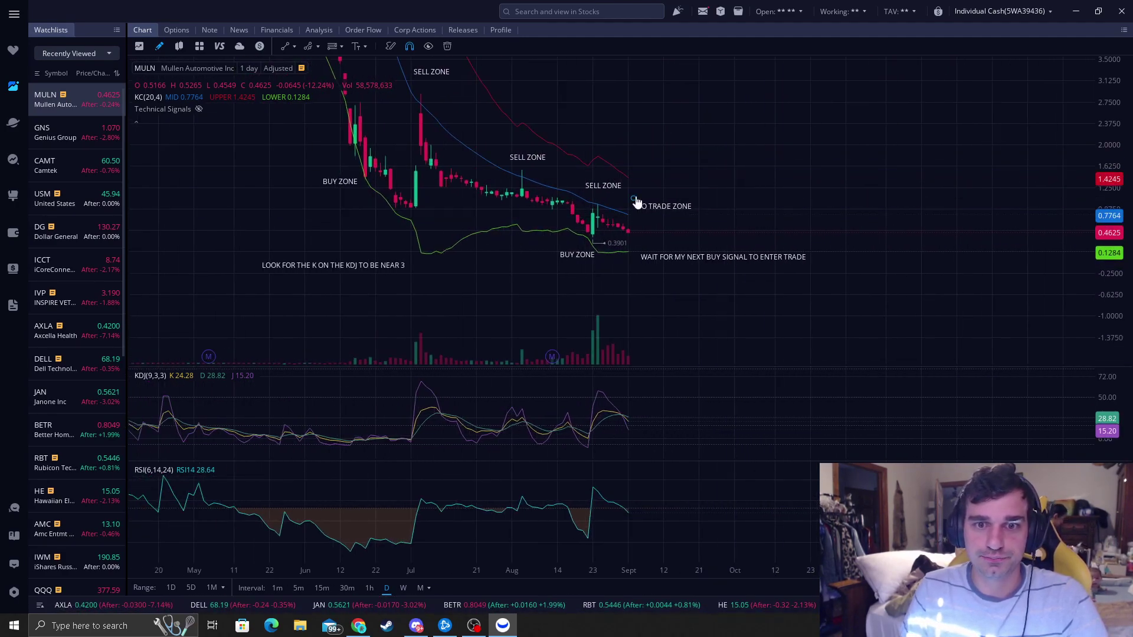
left_click_drag(639, 132, 541, 167)
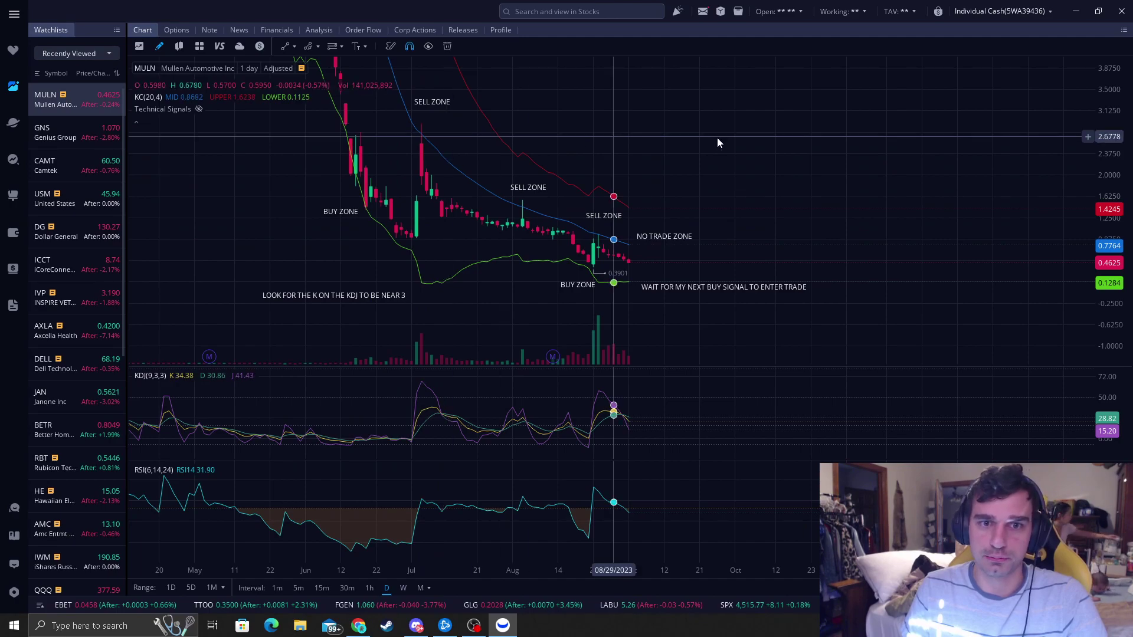
scroll(733, 148, "down", 2)
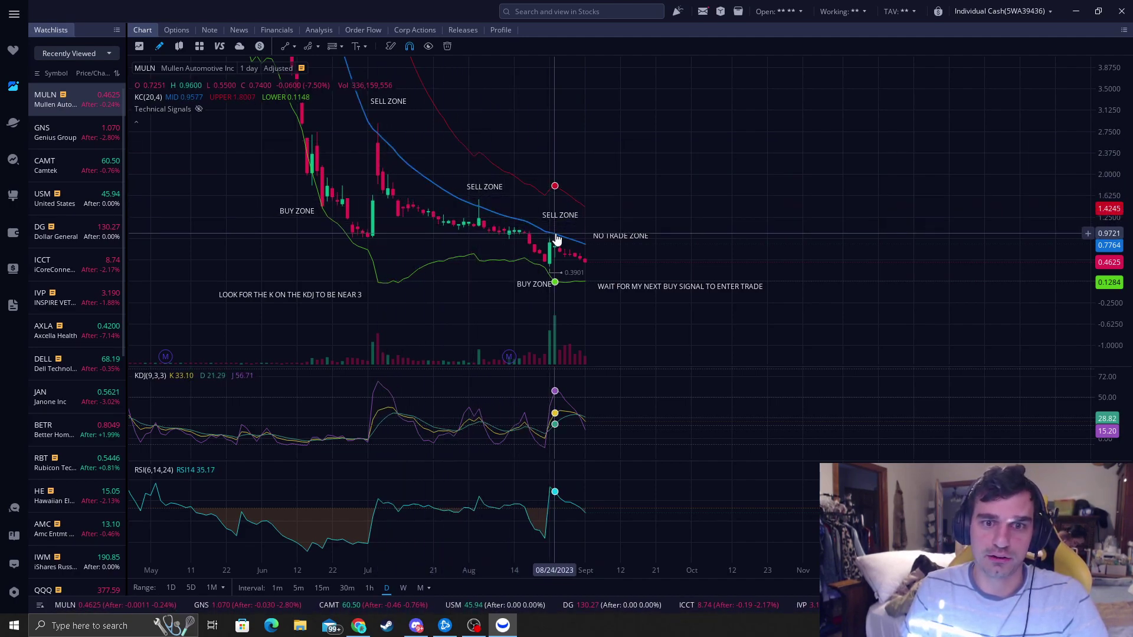
left_click_drag(665, 190, 688, 173)
mouse_move(641, 212)
left_mouse_down()
mouse_move(594, 217)
mouse_move(609, 218)
left_mouse_up()
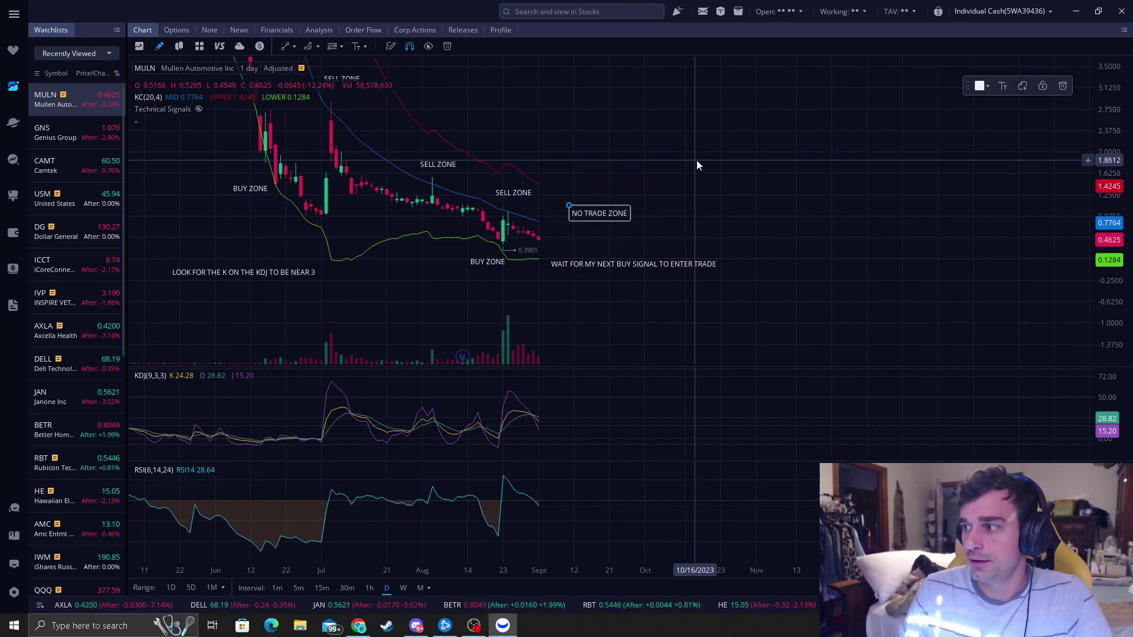
Move the WAIT FOR MY NEXT BUY SIGNAL note right to line up, then pan the chart.
left_click_drag(581, 265, 603, 262)
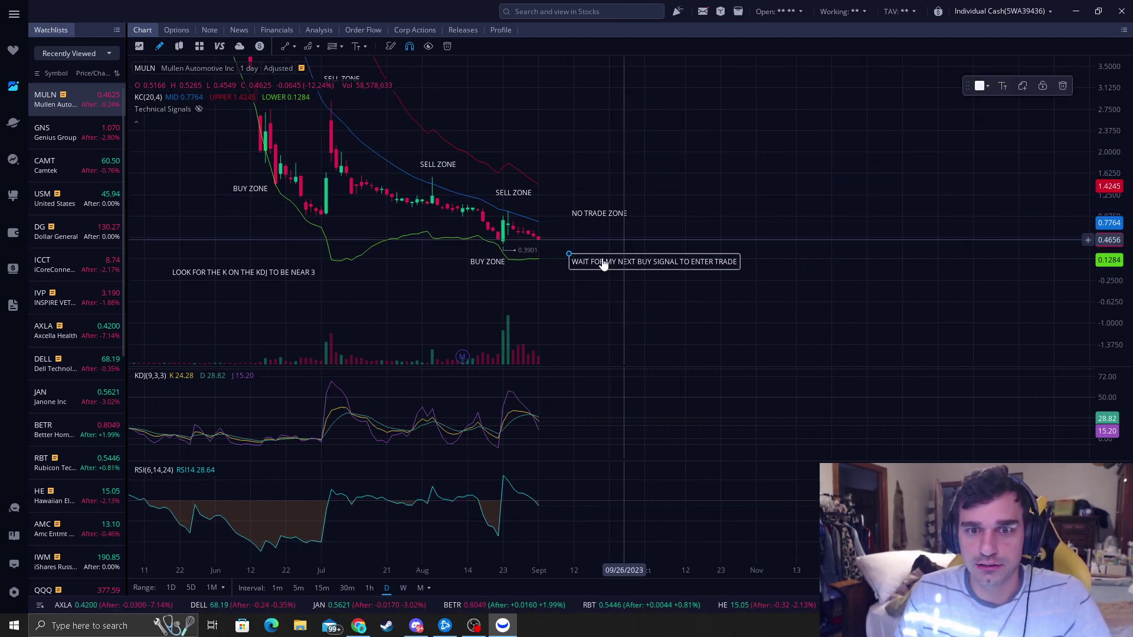
scroll(576, 291, "up", 2)
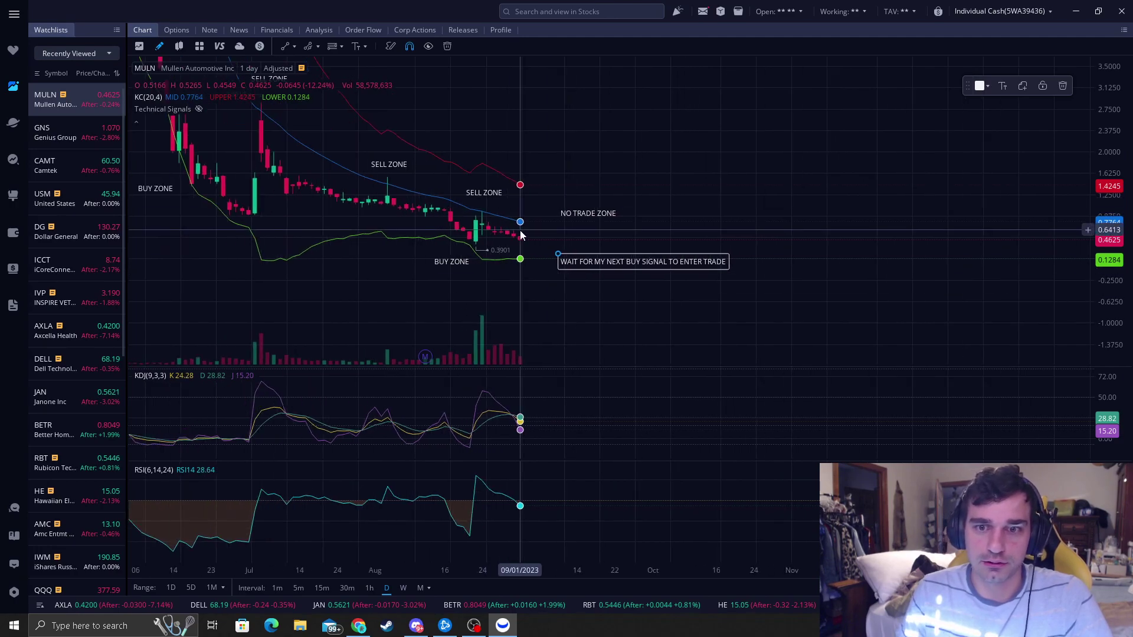
left_click_drag(523, 234, 574, 299)
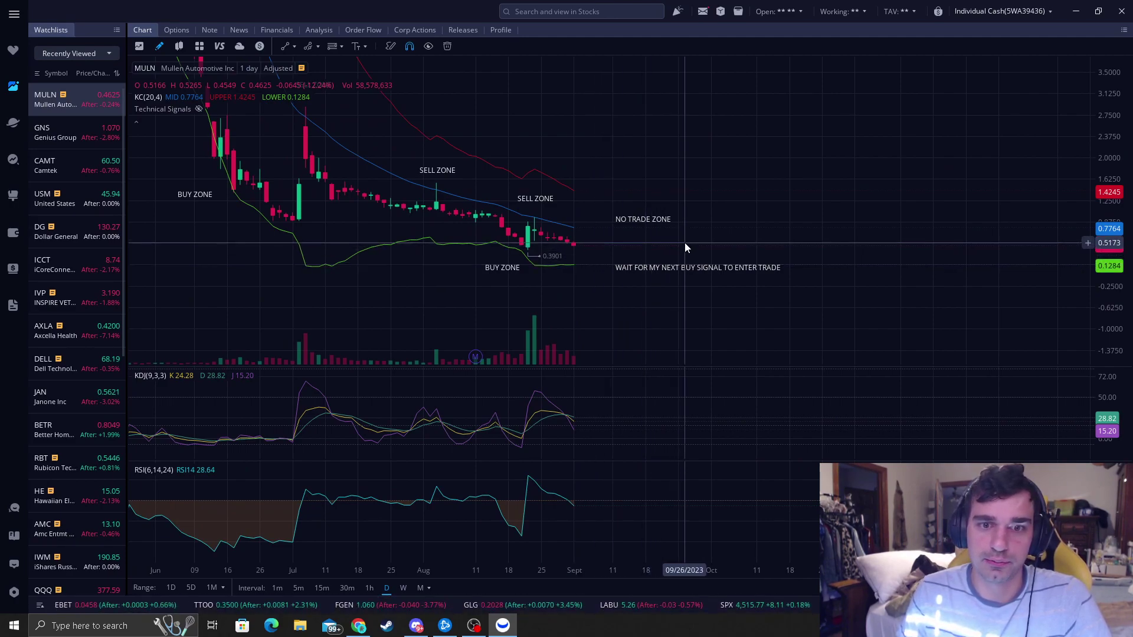
scroll(684, 249, "down", 3)
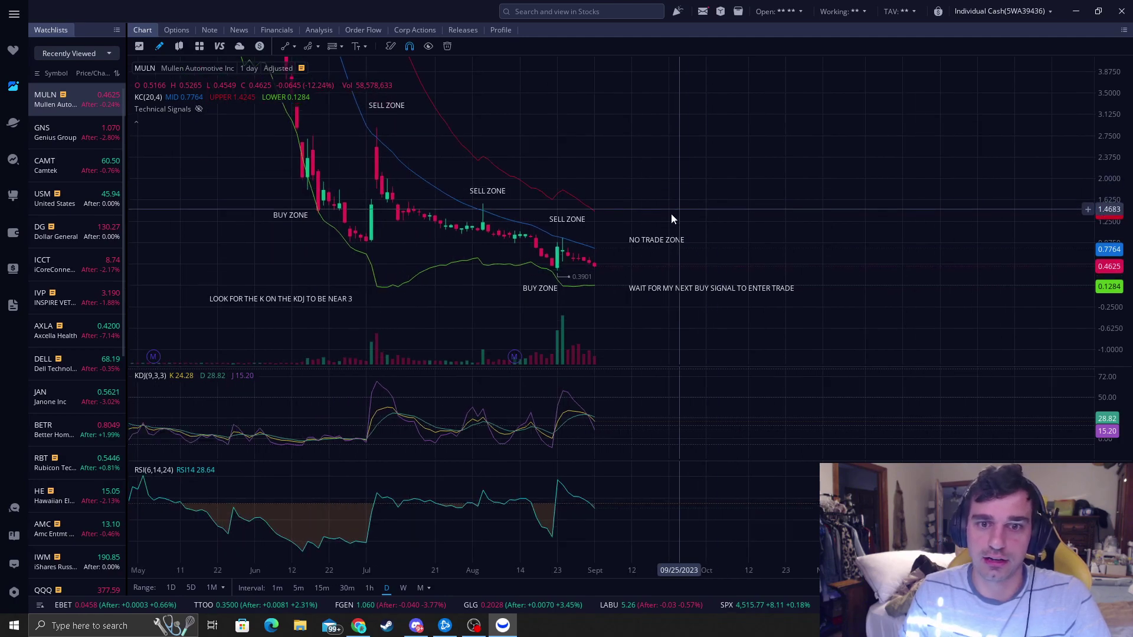
scroll(704, 184, "up", 3)
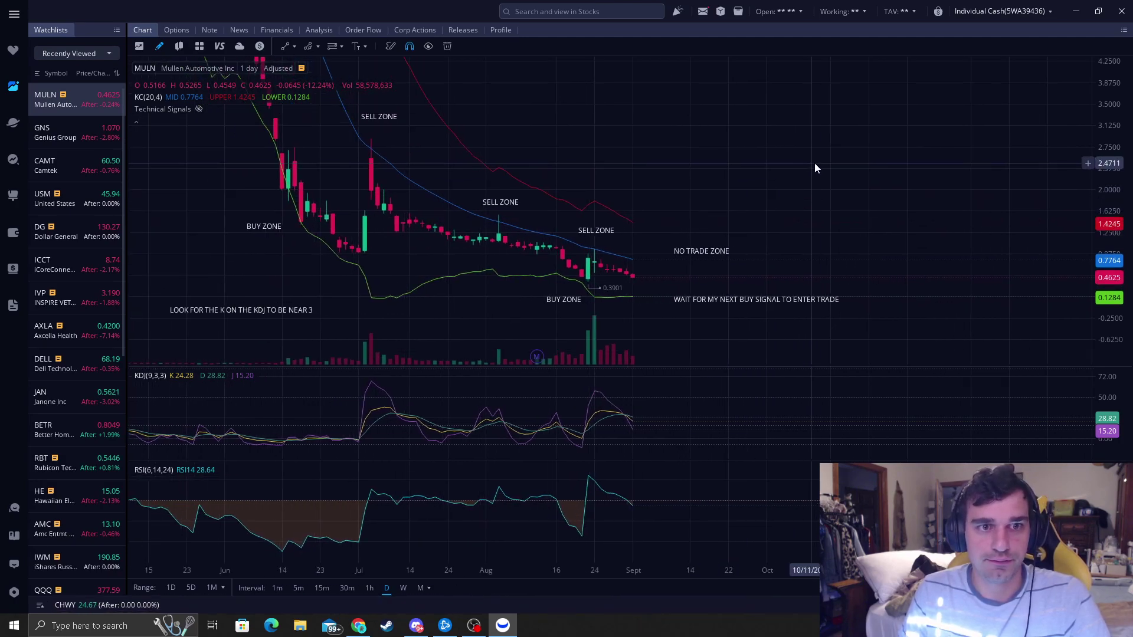
left_click_drag(812, 212, 816, 157)
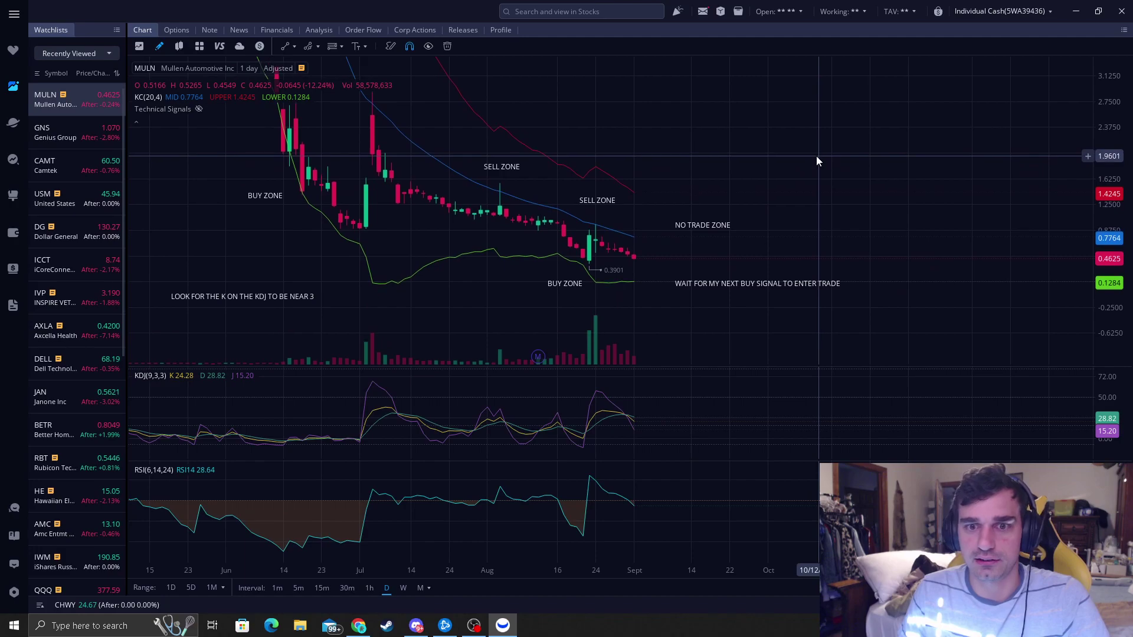
scroll(726, 255, "up", 2)
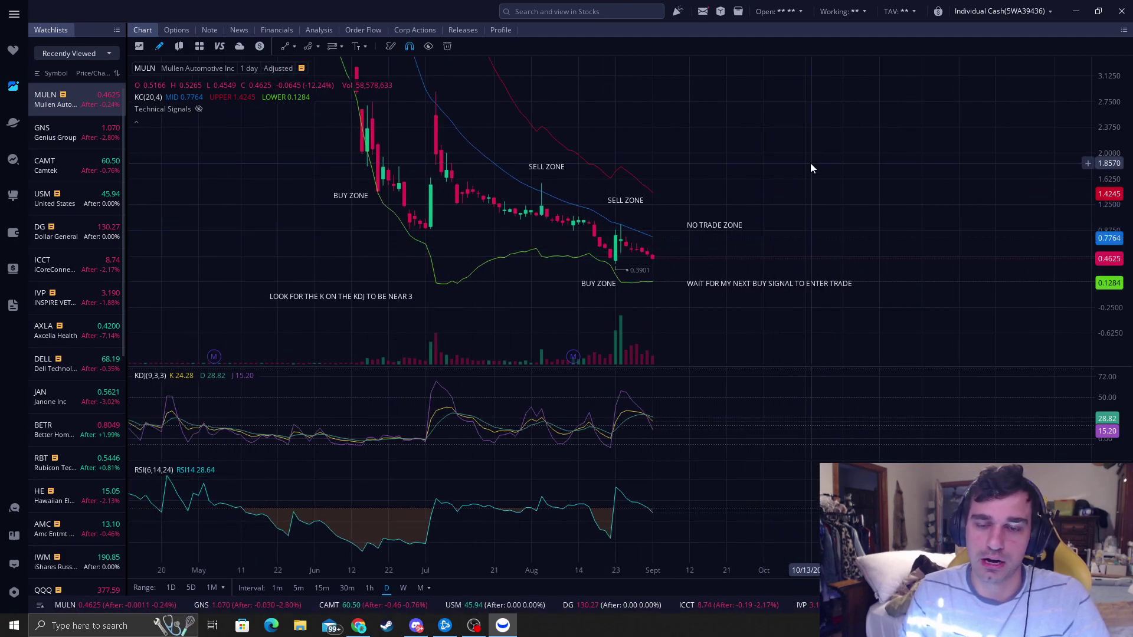
left_click_drag(769, 183, 672, 236)
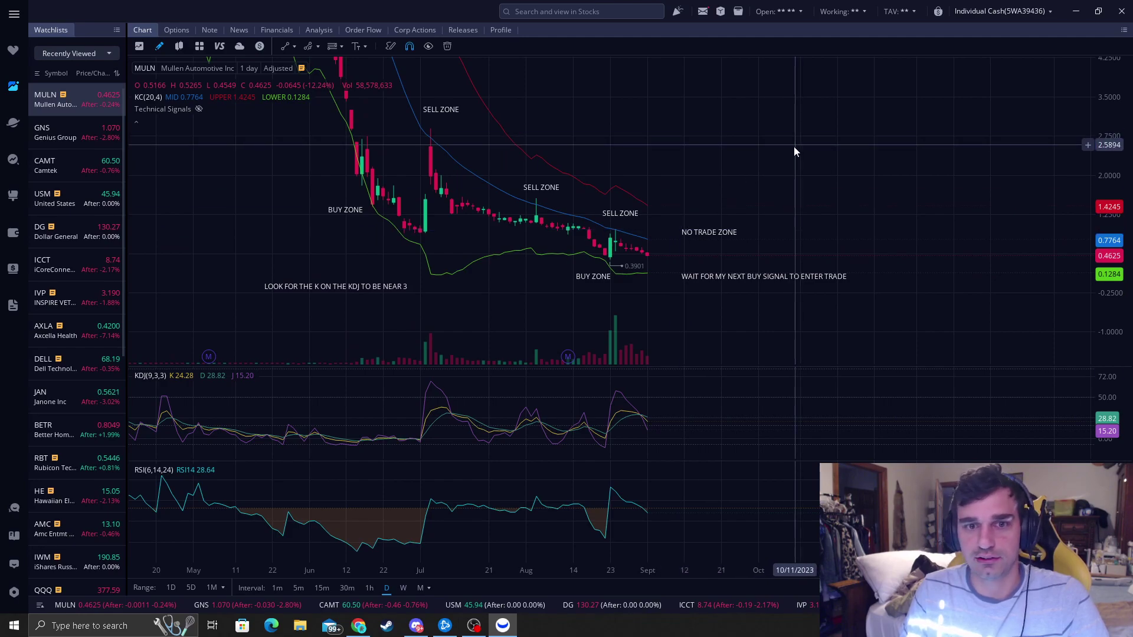
left_click_drag(781, 132, 781, 157)
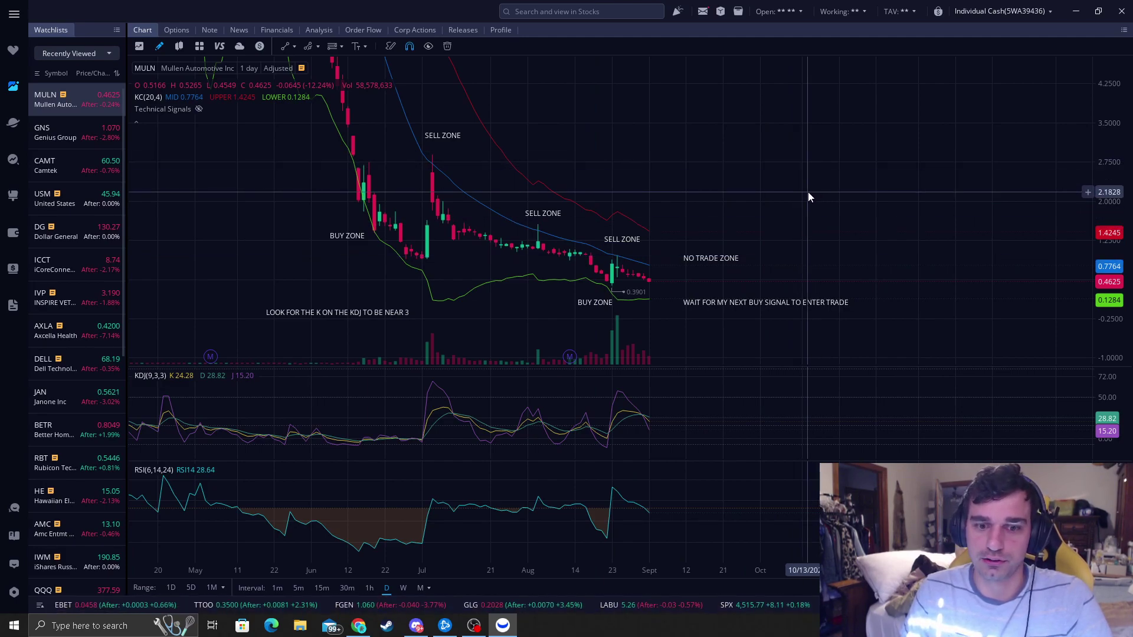
left_click_drag(808, 192, 767, 104)
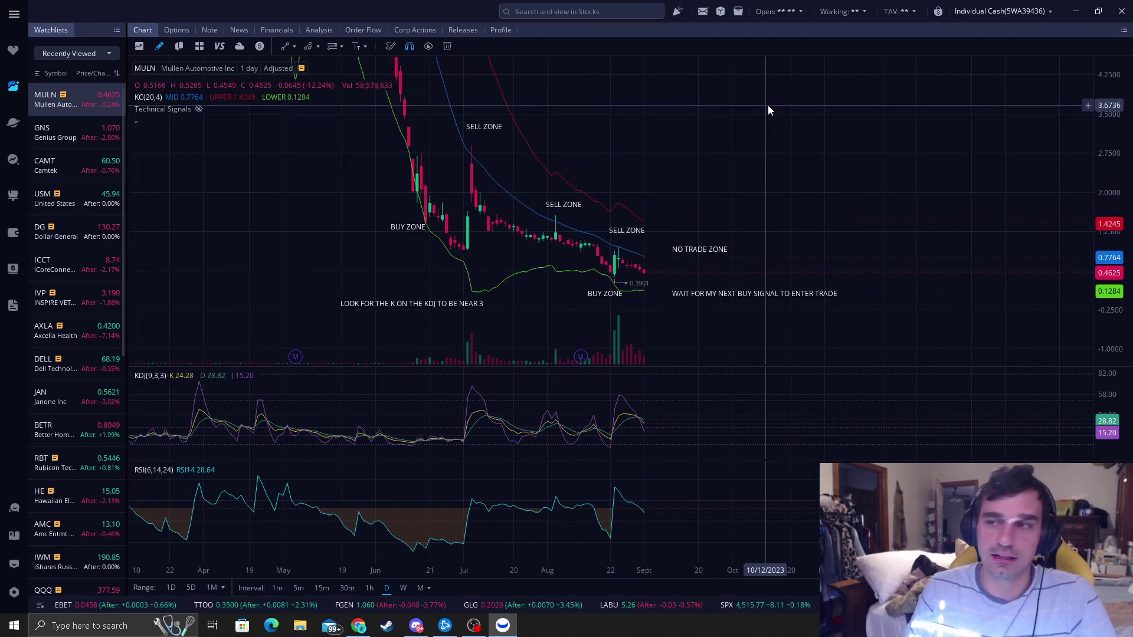
left_click_drag(1095, 142, 1094, 192)
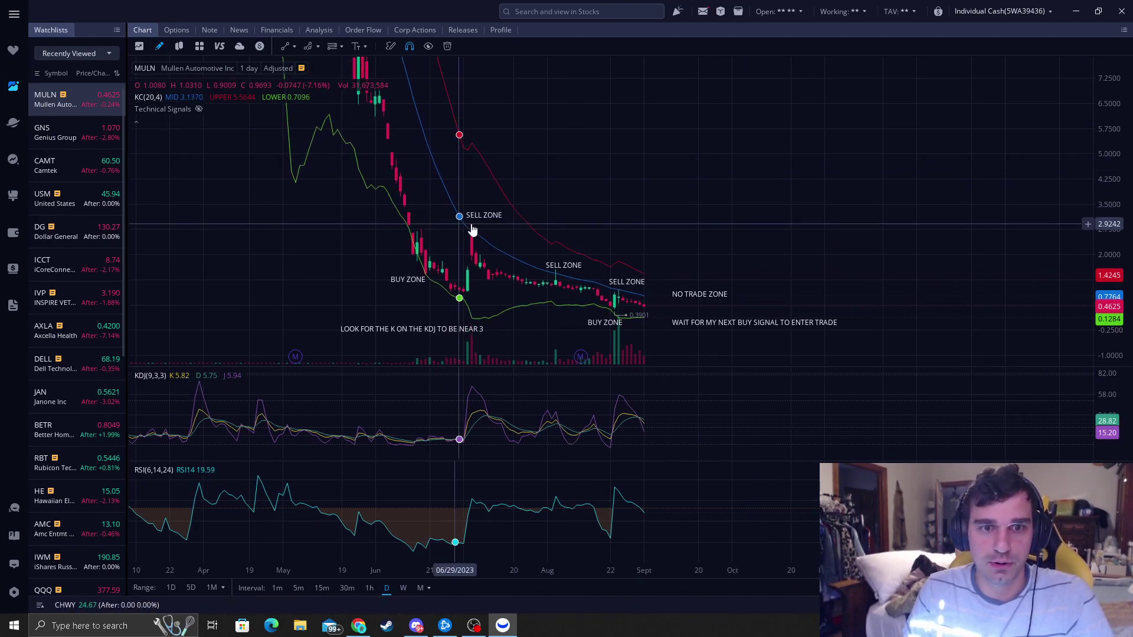
left_click_drag(468, 222, 664, 111)
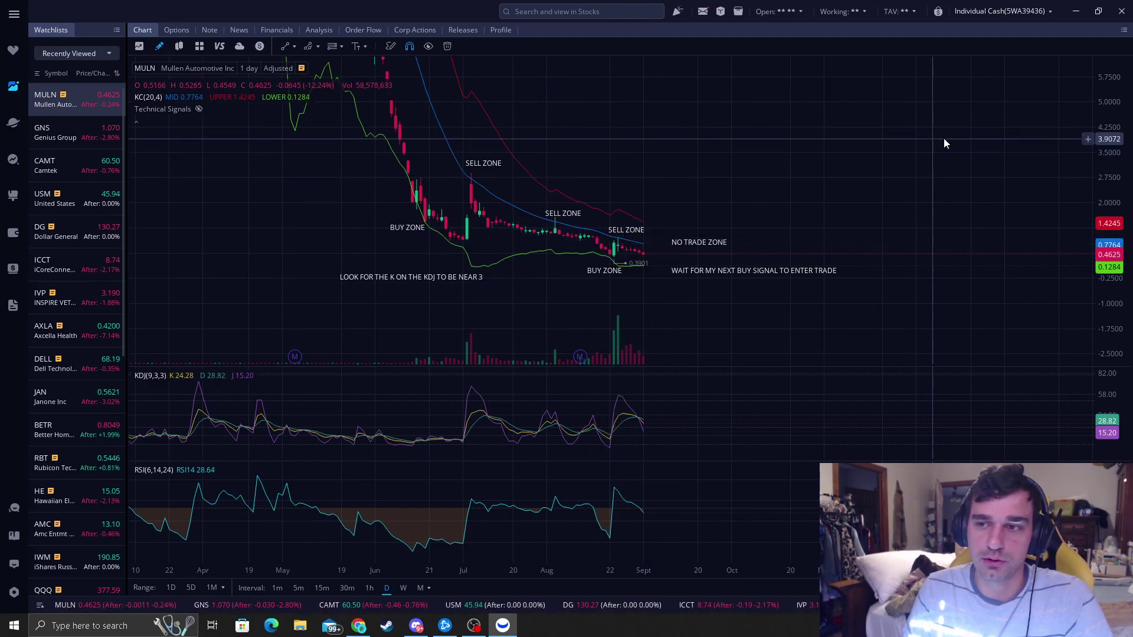
left_click_drag(749, 168, 689, 171)
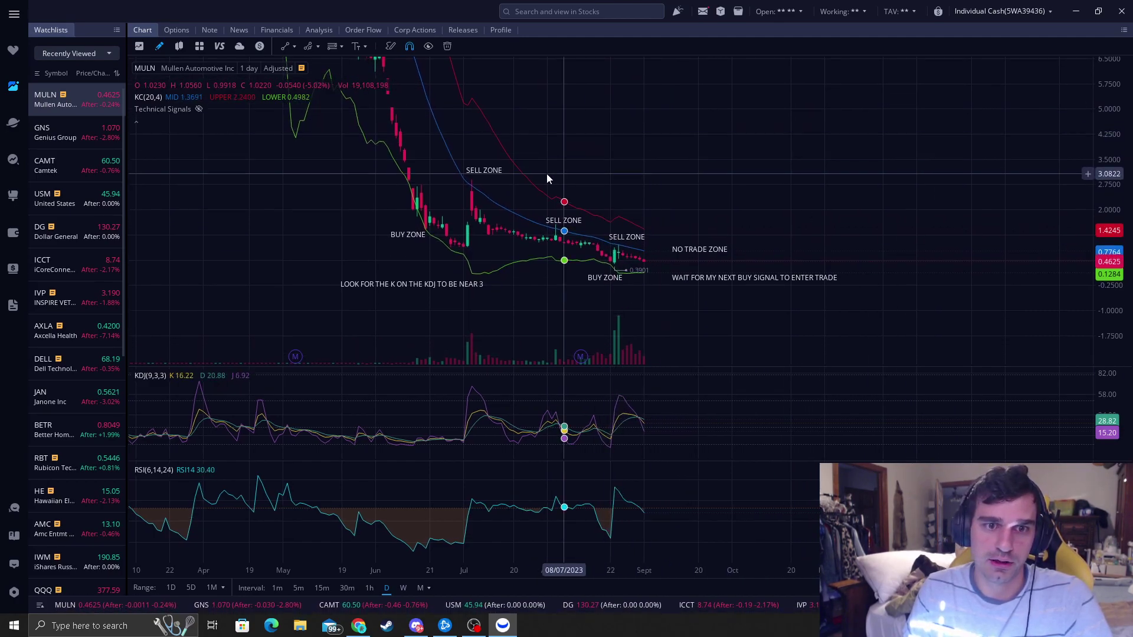
scroll(620, 284, "up", 3)
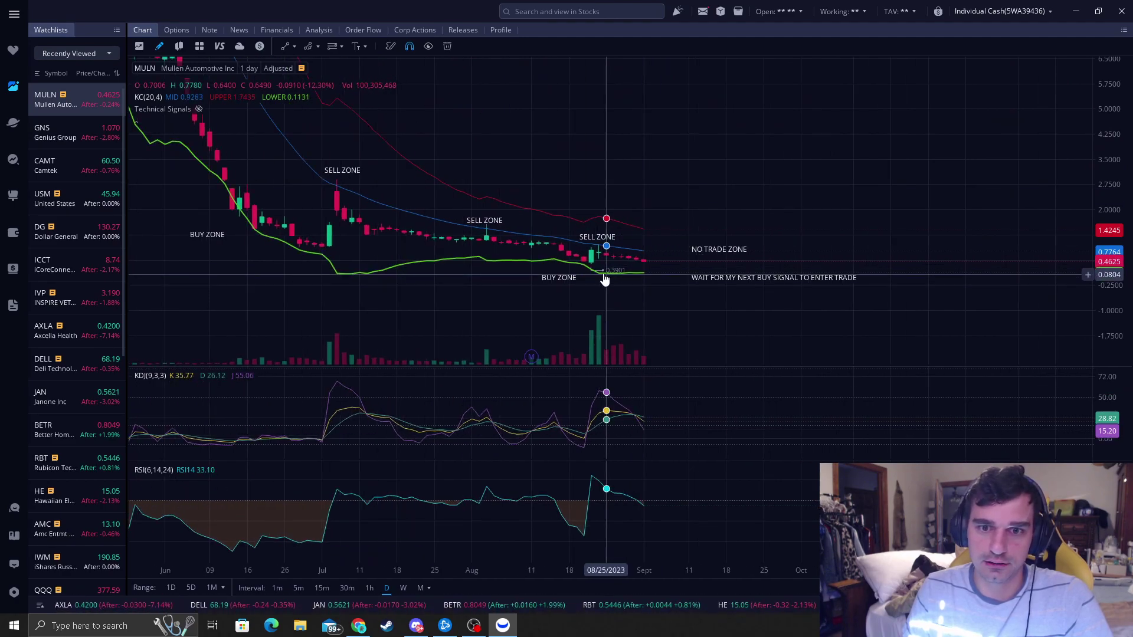
scroll(661, 249, "down", 2)
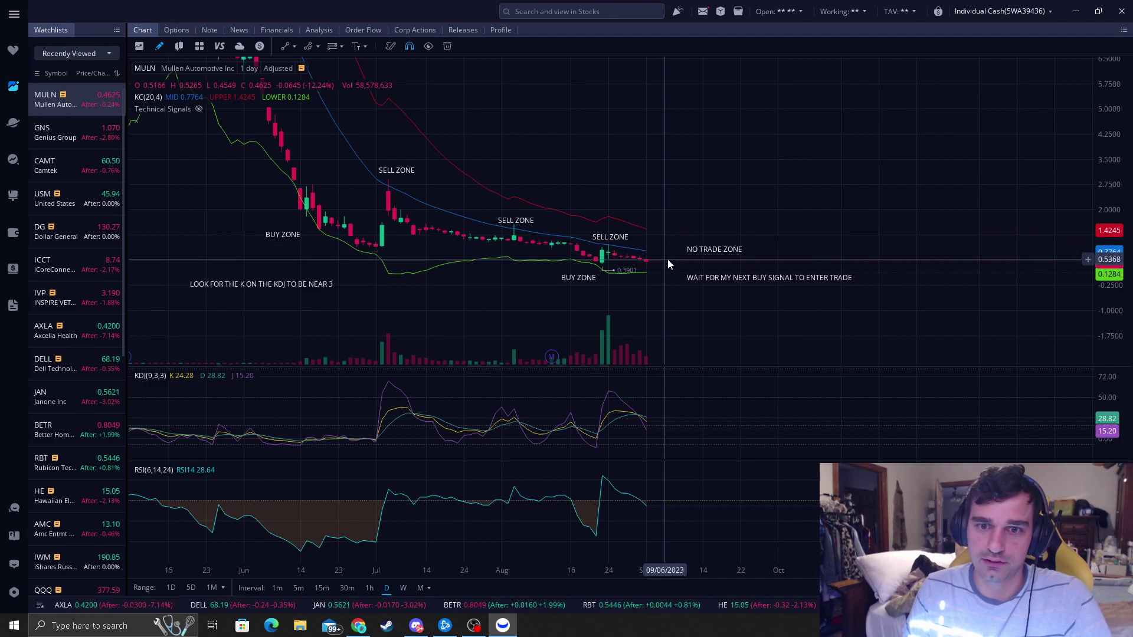
scroll(667, 262, "down", 2)
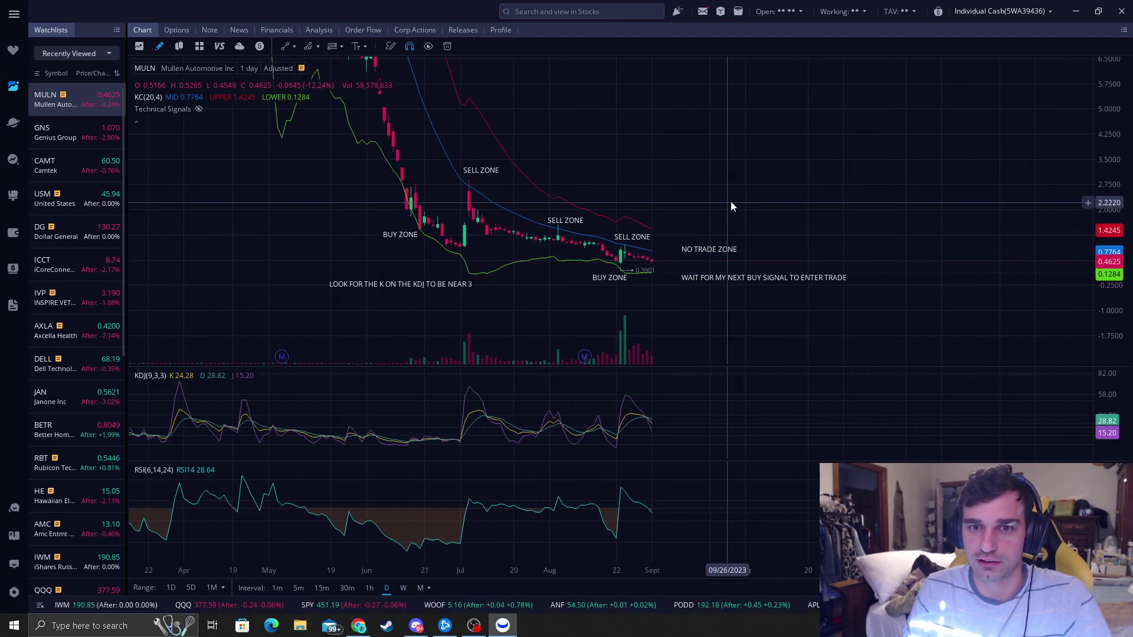
scroll(708, 231, "down", 2)
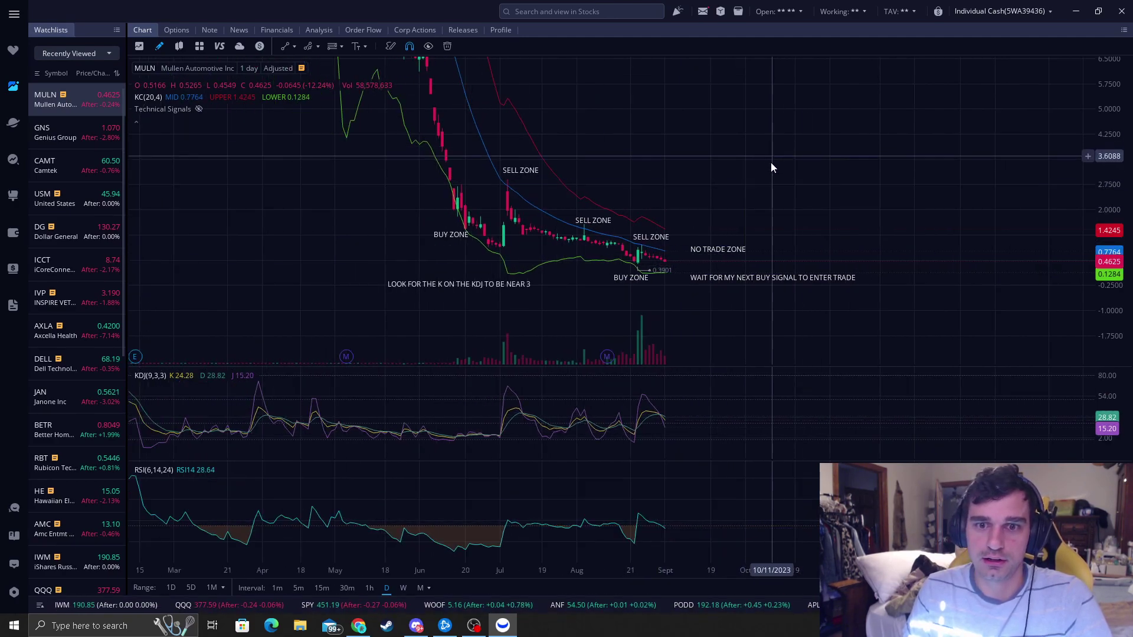
Nudge the upper-left BUY ZONE label up-left and the KDJ note slightly left.
left_click(451, 233)
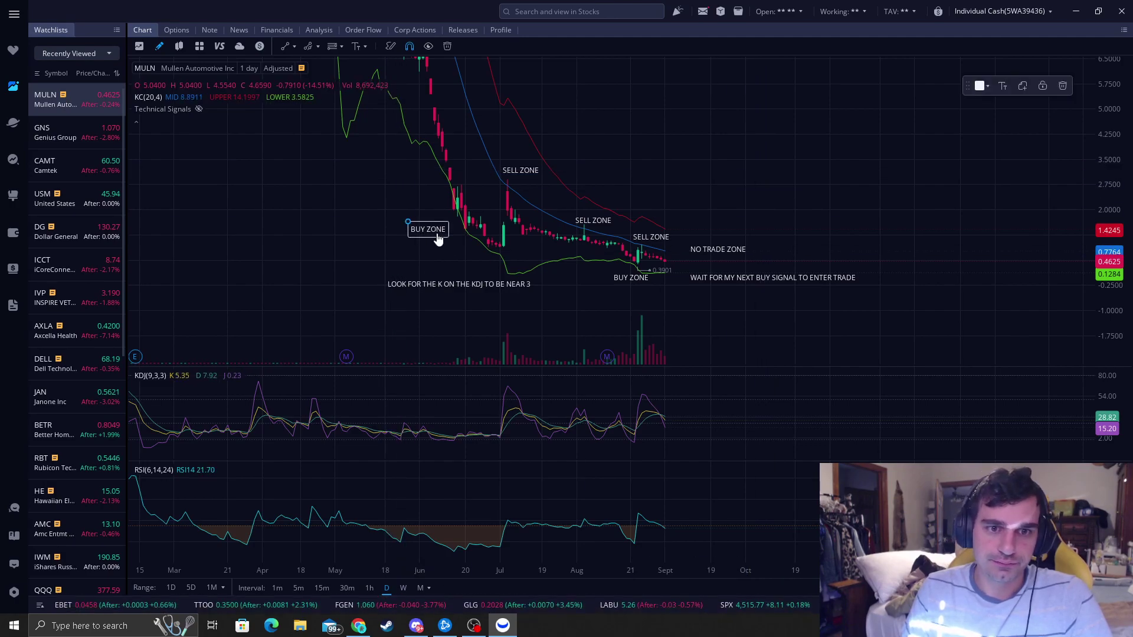
scroll(602, 311, "up", 1)
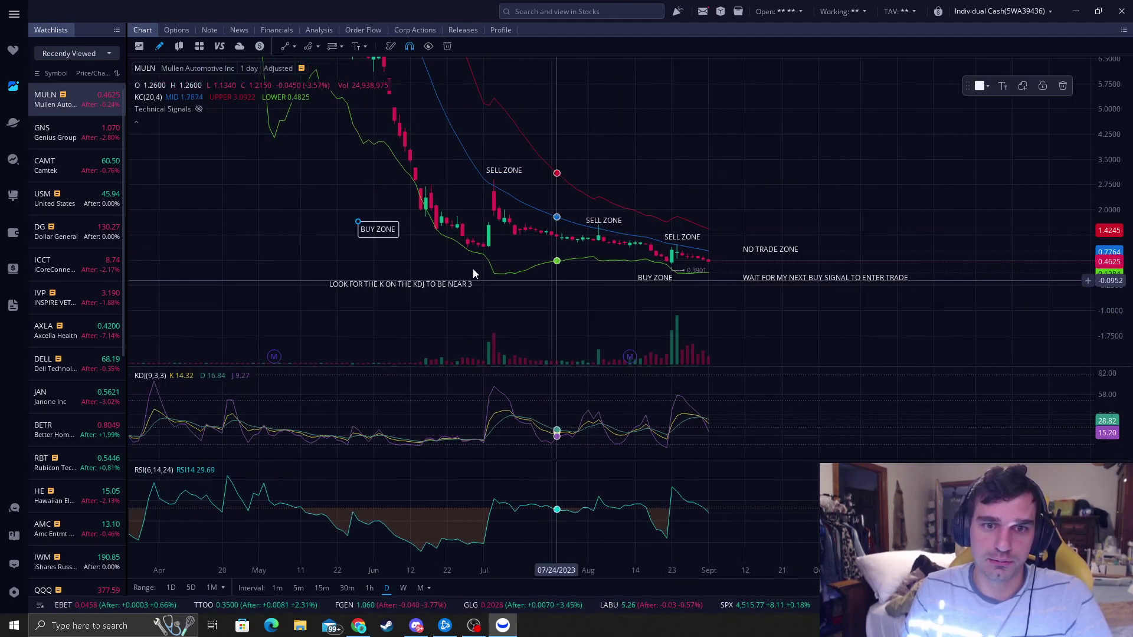
left_click_drag(397, 231, 392, 227)
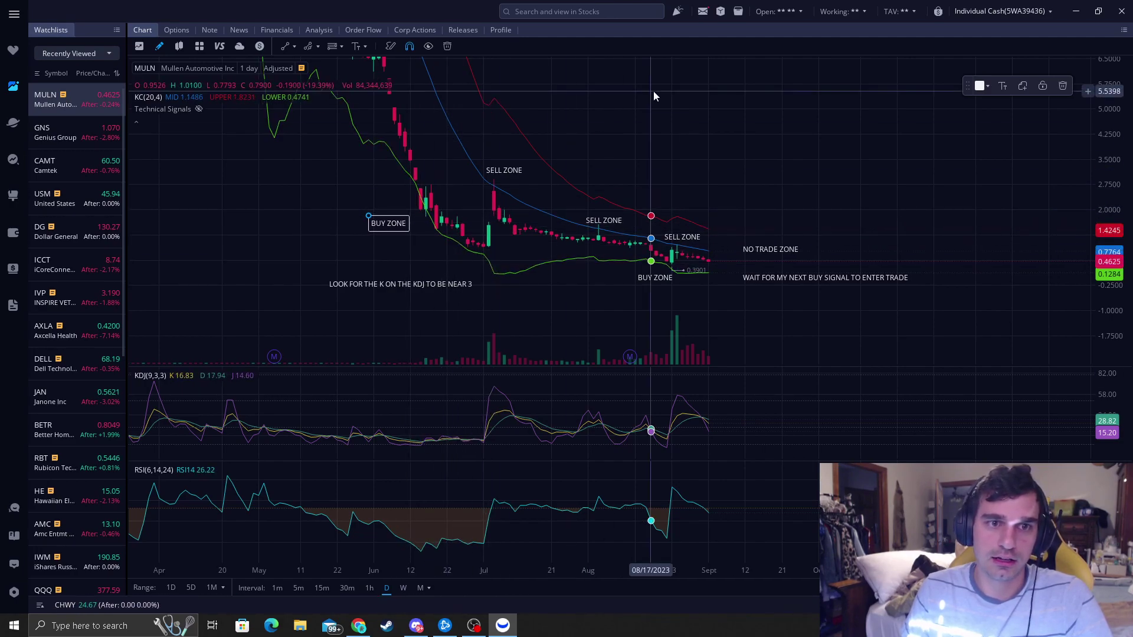
mouse_move(653, 90)
left_mouse_down()
mouse_move(659, 184)
mouse_move(656, 125)
left_mouse_up()
left_click_drag(457, 277, 436, 280)
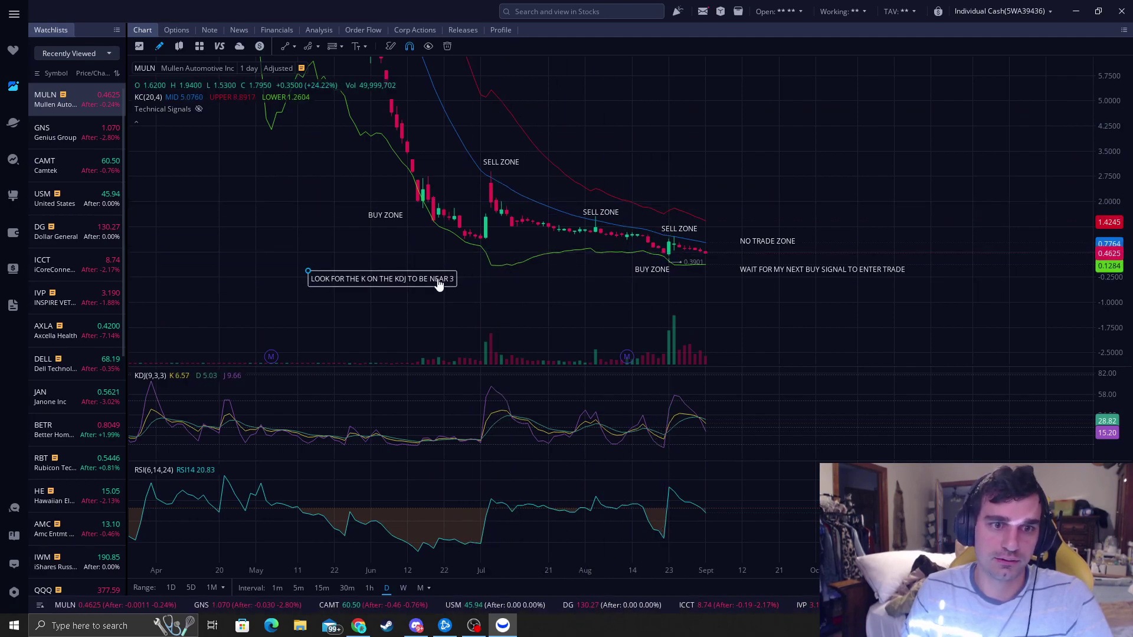
left_click(387, 217)
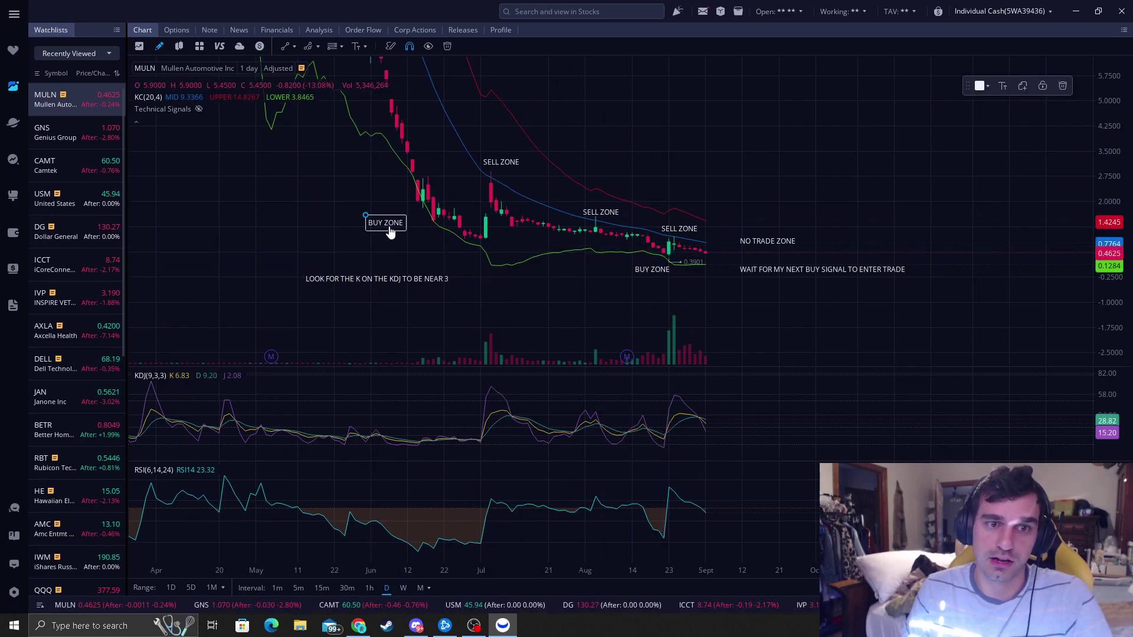
scroll(722, 221, "down", 2)
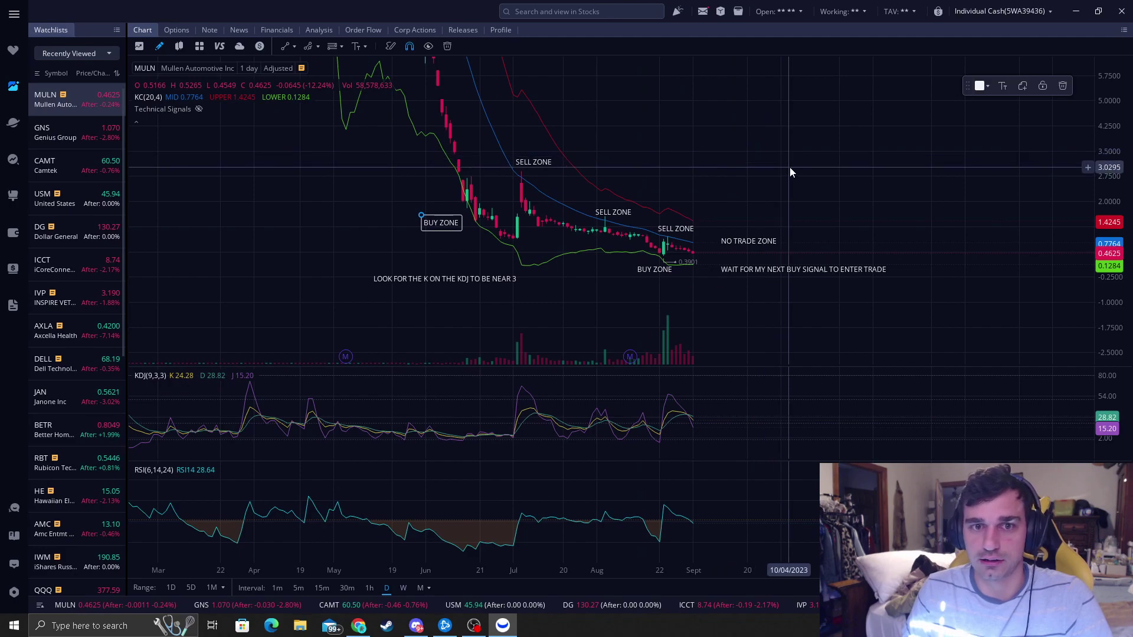
left_click_drag(790, 177, 762, 124)
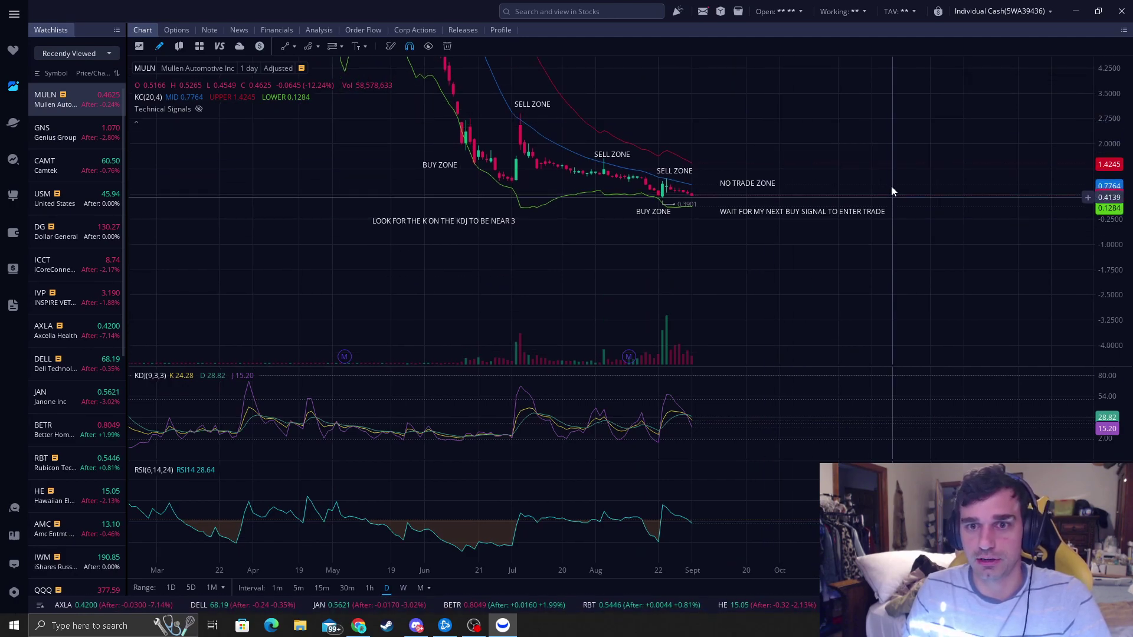
scroll(788, 168, "down", 2)
scroll(842, 105, "down", 2)
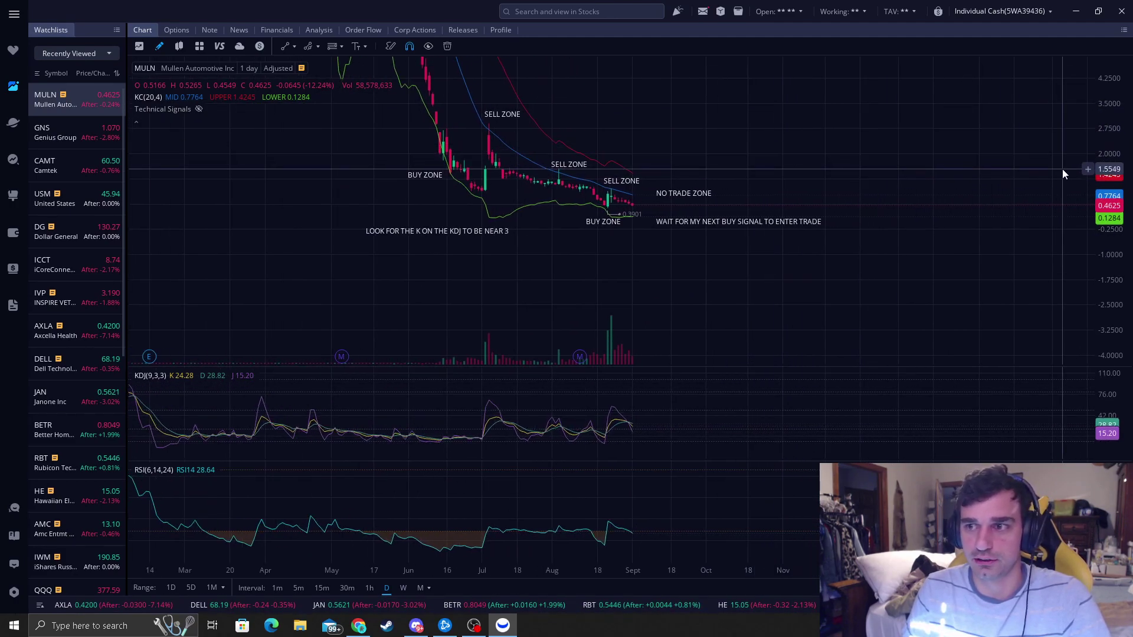
scroll(814, 183, "up", 1)
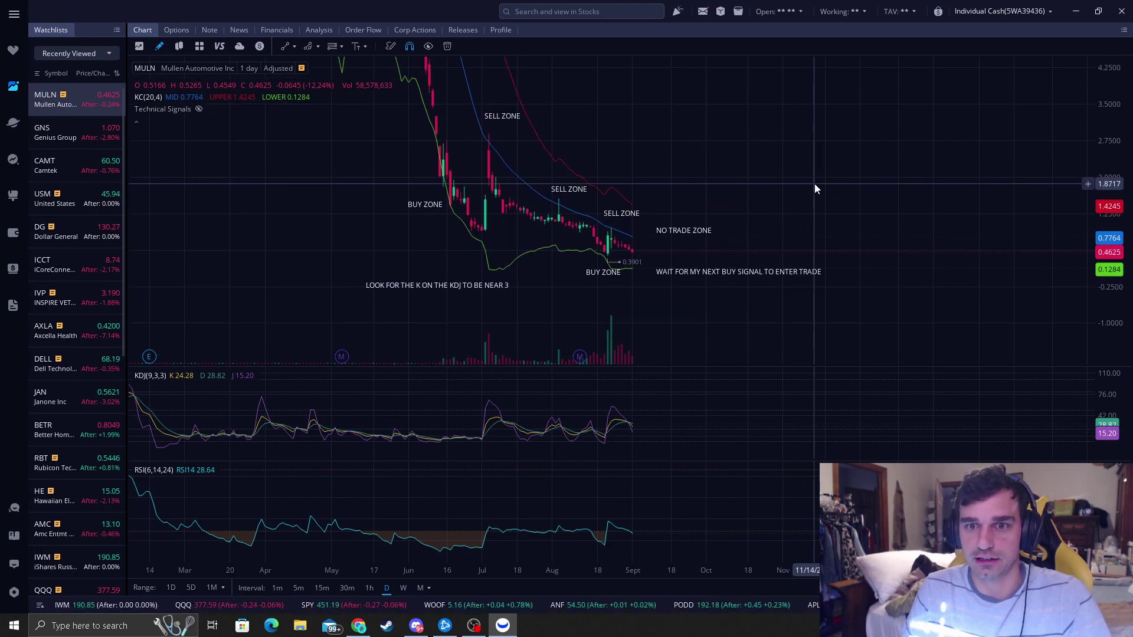
scroll(707, 240, "up", 1)
Select the lower SELL ZONE label, then move the KDJ note up and left.
left_click(577, 214)
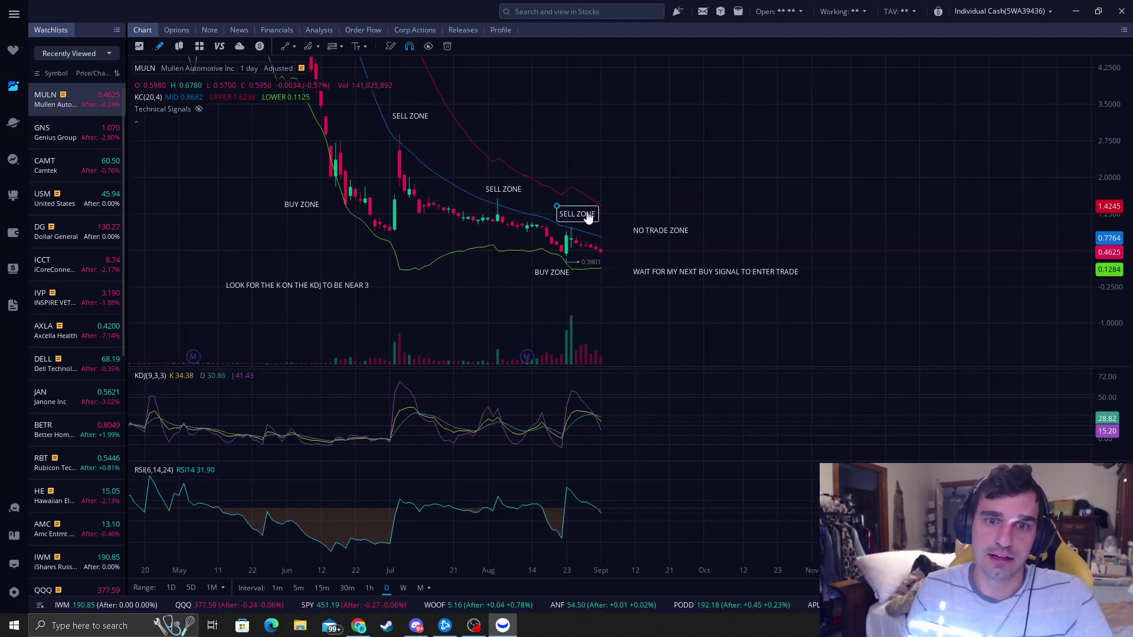
left_click(673, 152)
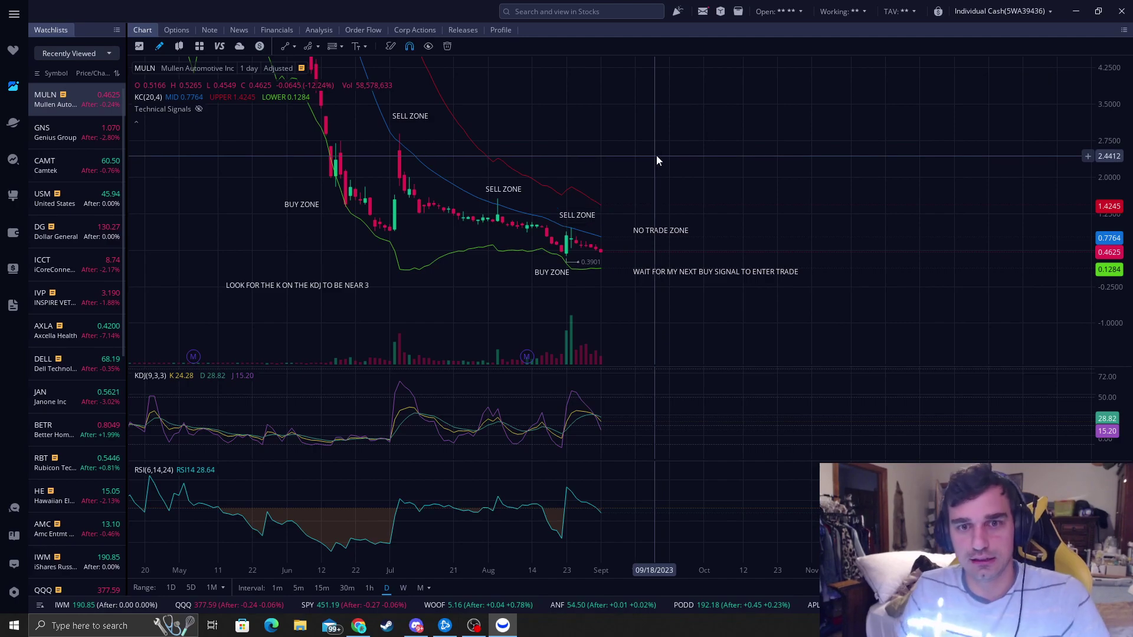
left_click(418, 122)
left_click(606, 111)
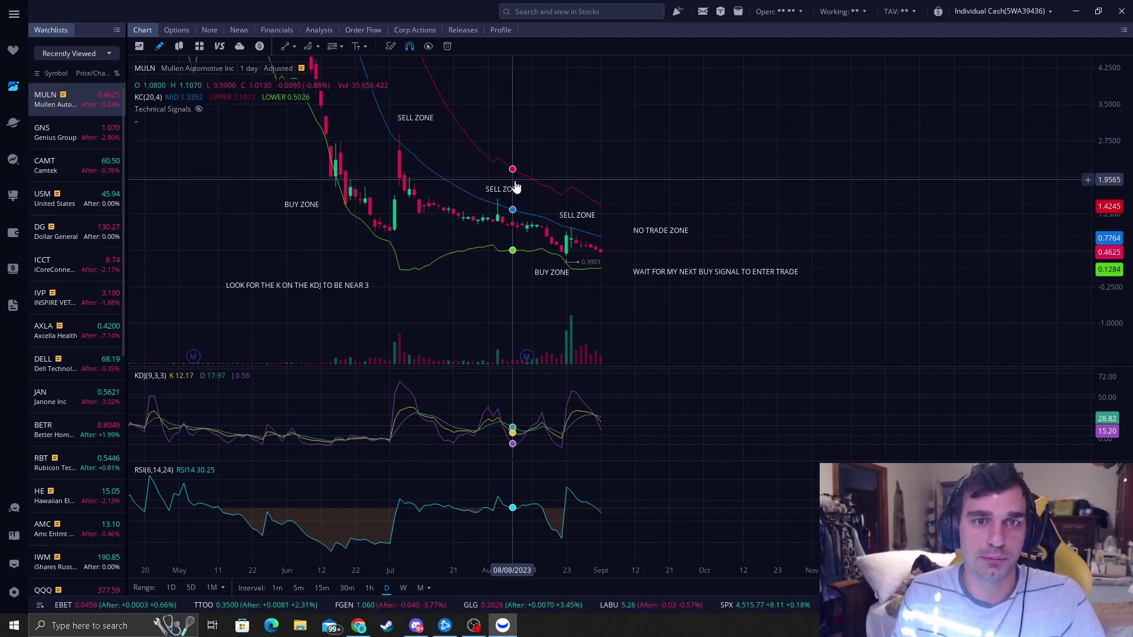
left_click(500, 189)
left_click(629, 131)
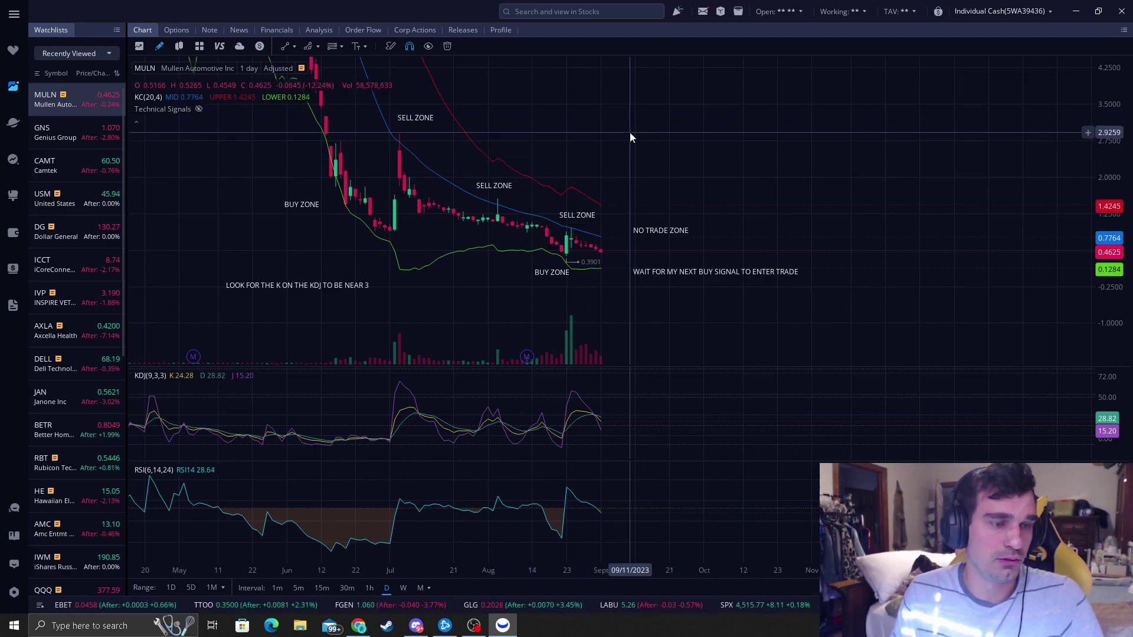
left_click(577, 214)
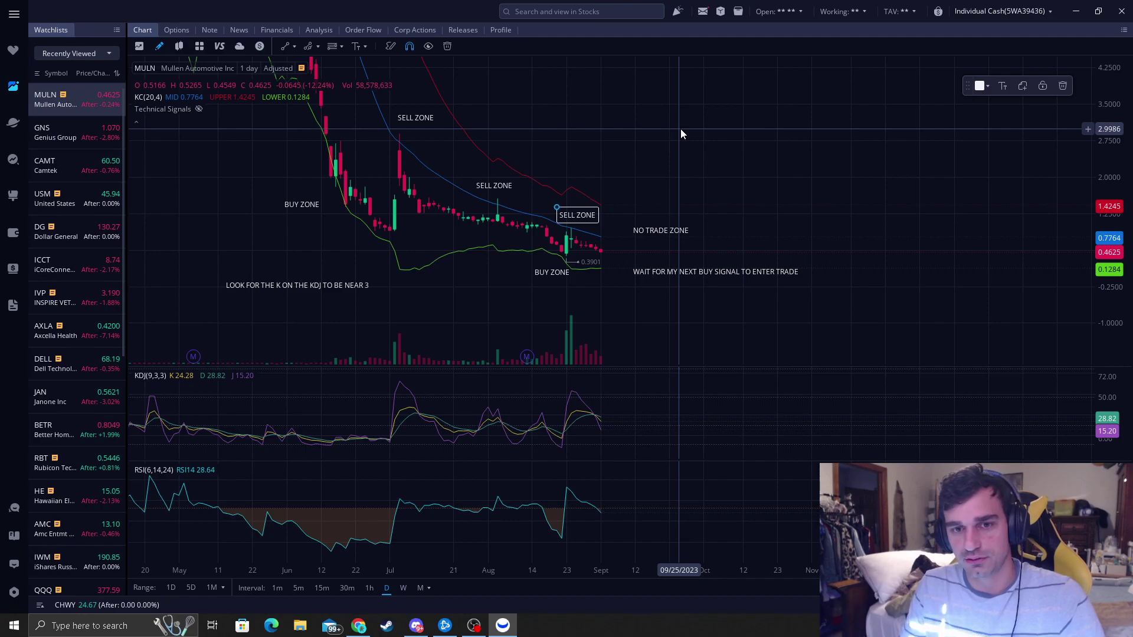
left_click_drag(686, 130, 680, 167)
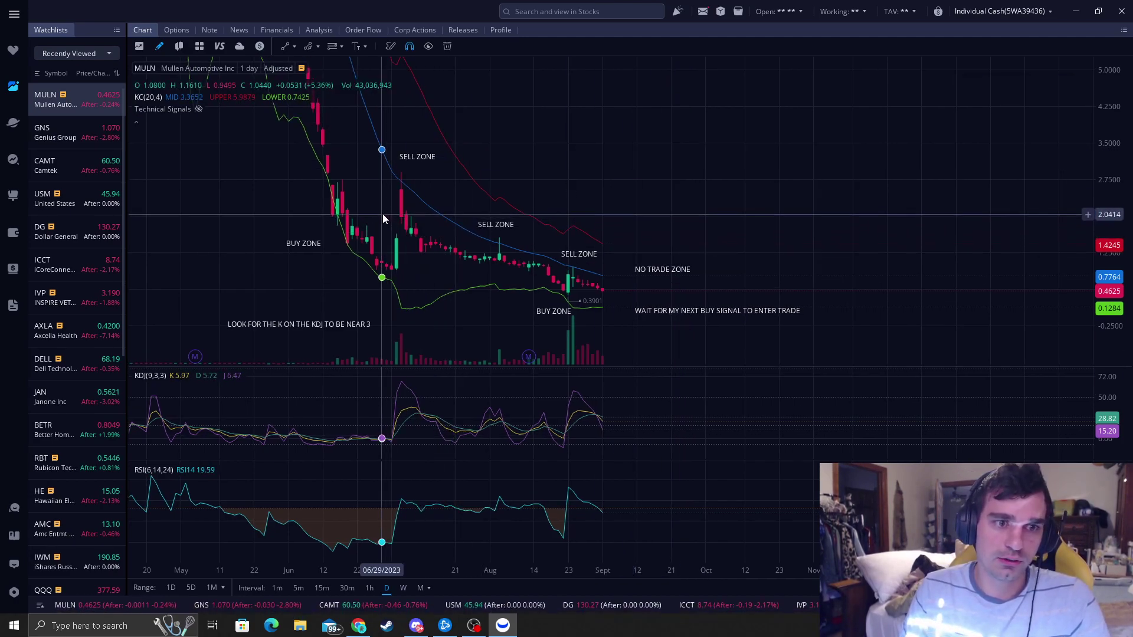
scroll(597, 155, "up", 2)
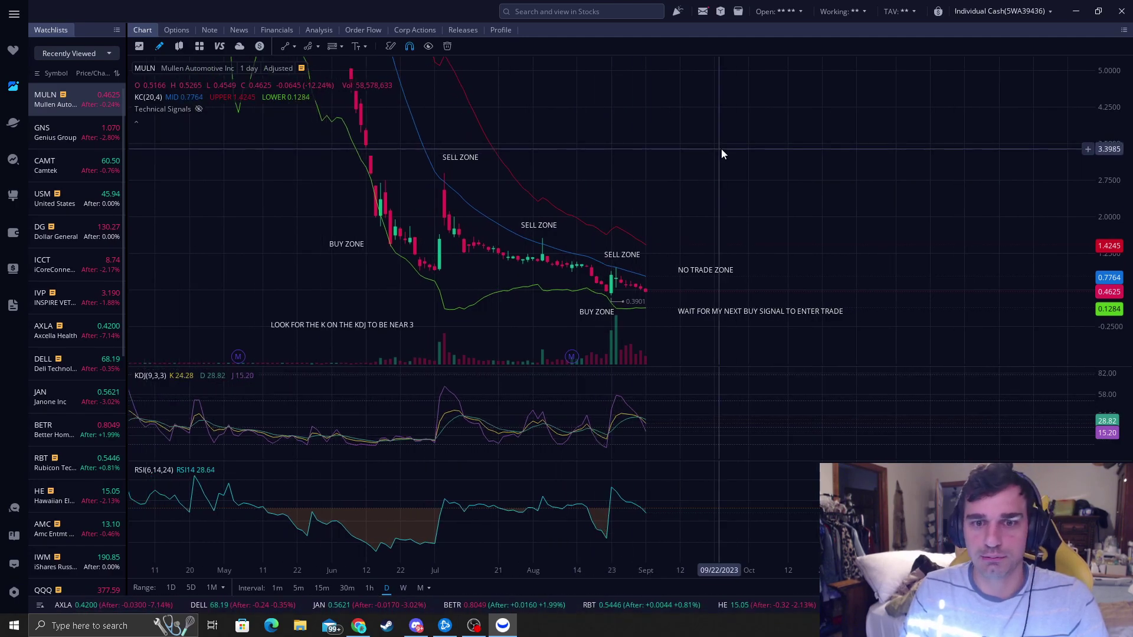
scroll(620, 151, "up", 1)
scroll(614, 134, "up", 2)
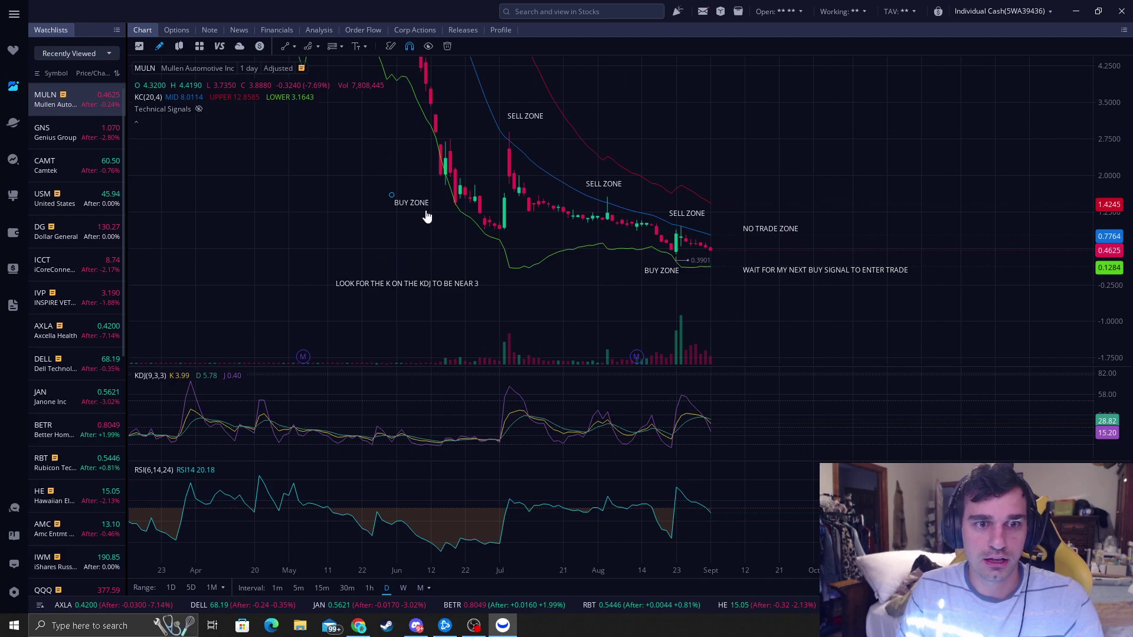
left_click_drag(420, 287, 404, 261)
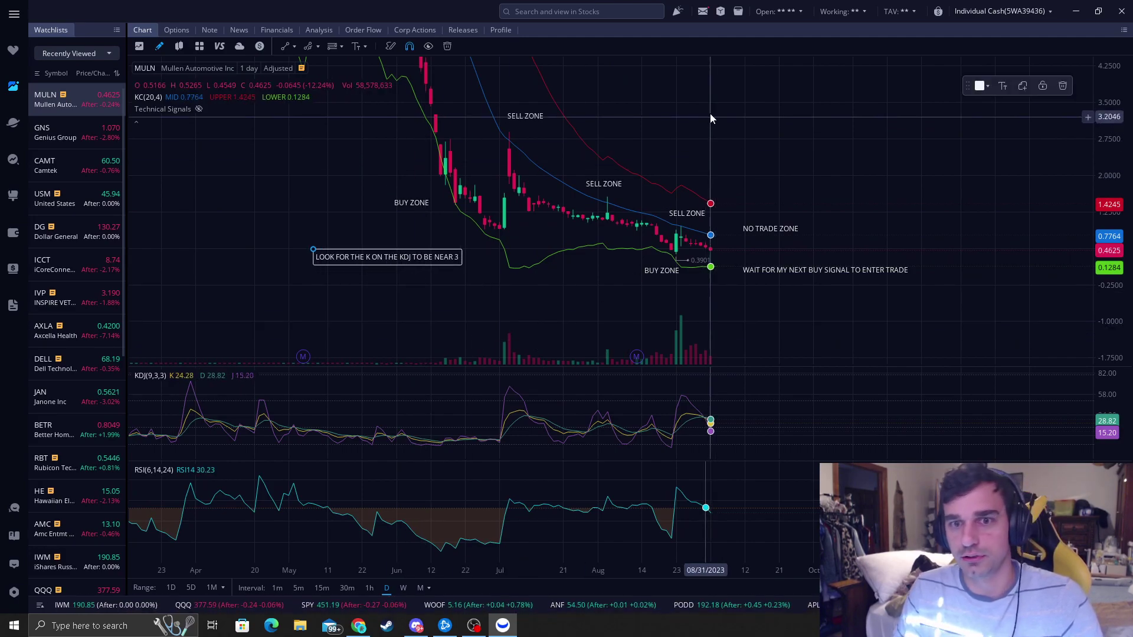
left_click_drag(710, 113, 717, 146)
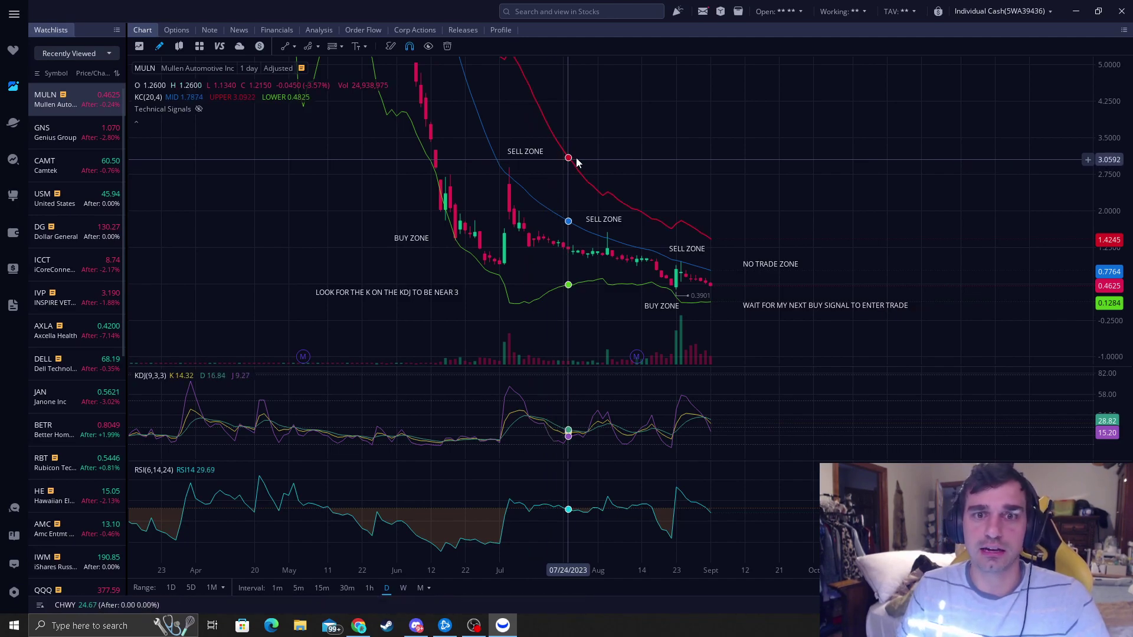
Pan the chart and move the NO TRADE ZONE label down-left beside the latest candles.
left_click_drag(683, 123, 768, 187)
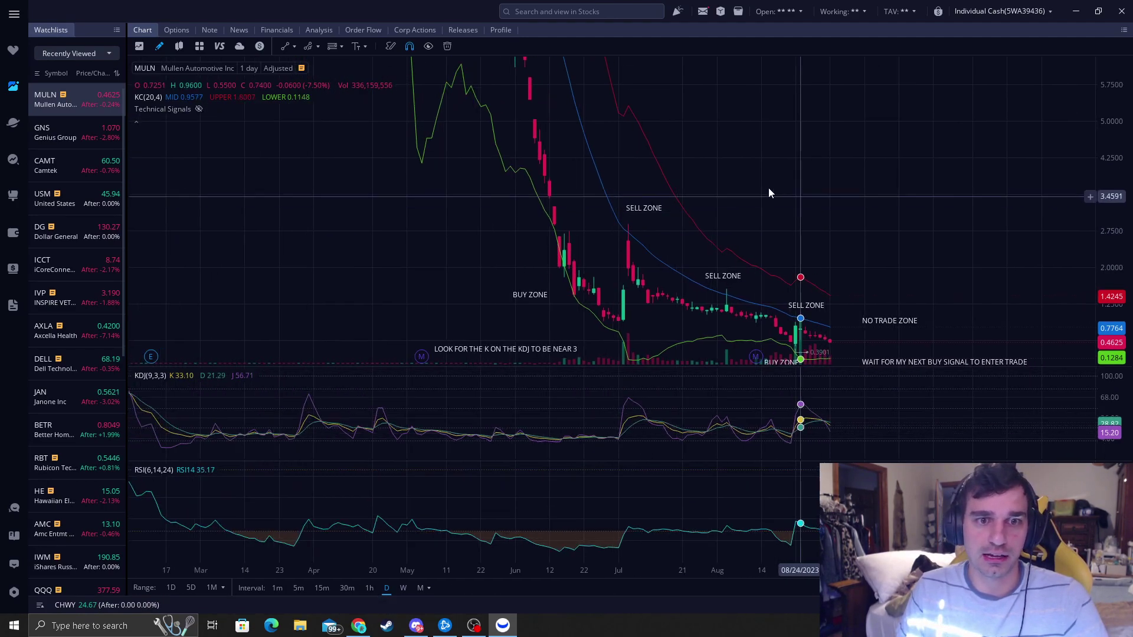
mouse_move(563, 163)
left_mouse_down()
mouse_move(544, 204)
mouse_move(717, 152)
left_mouse_up()
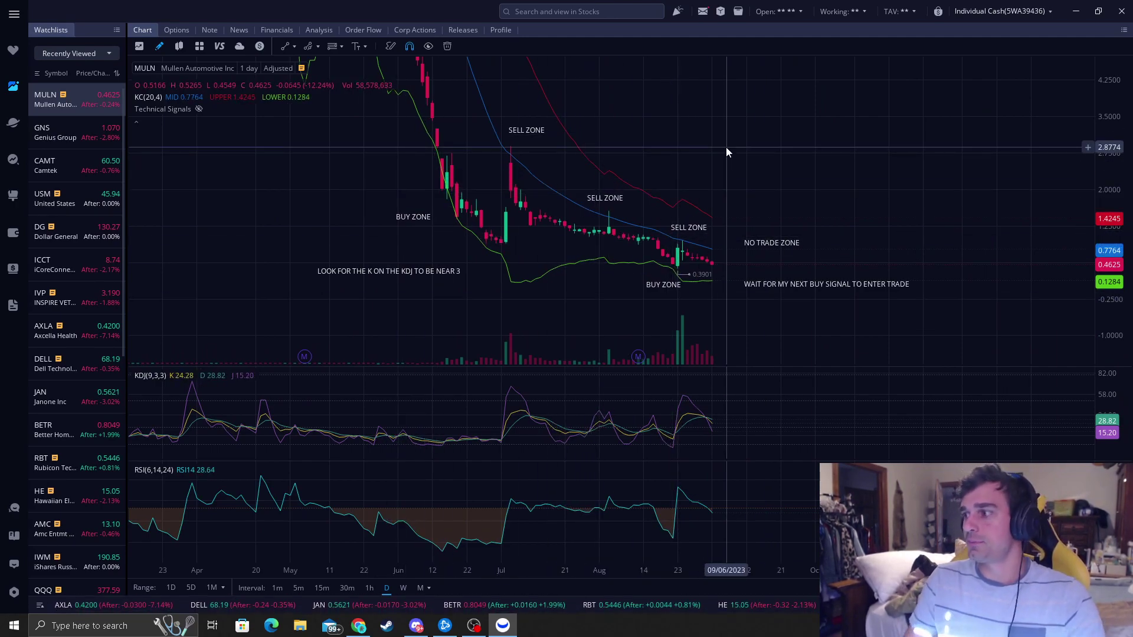
scroll(684, 174, "up", 2)
scroll(684, 171, "down", 1)
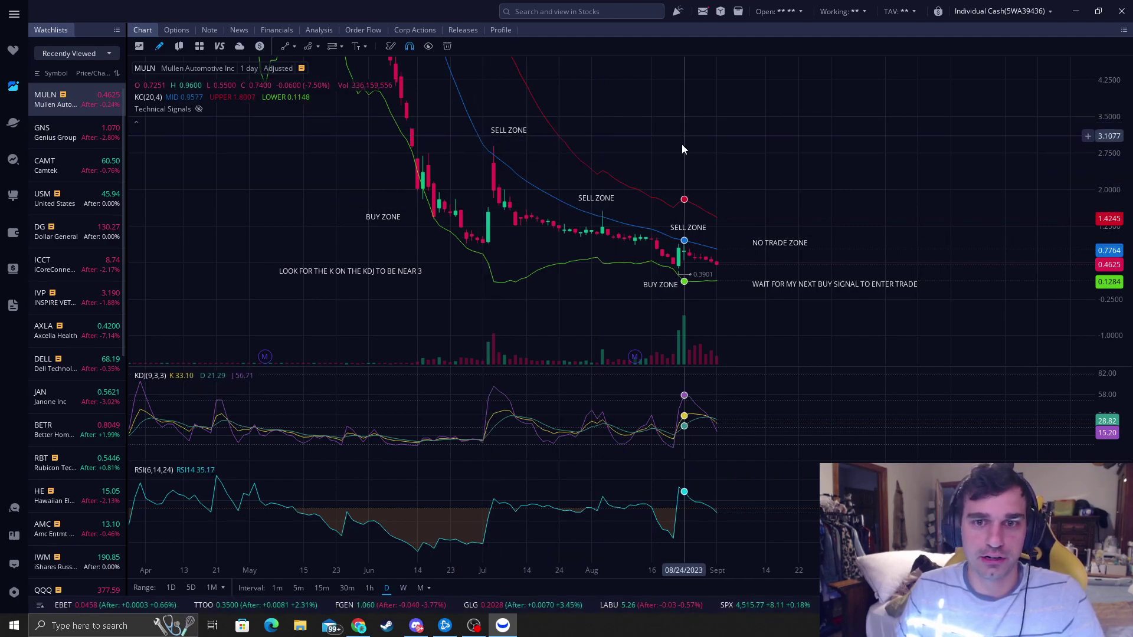
scroll(682, 146, "up", 2)
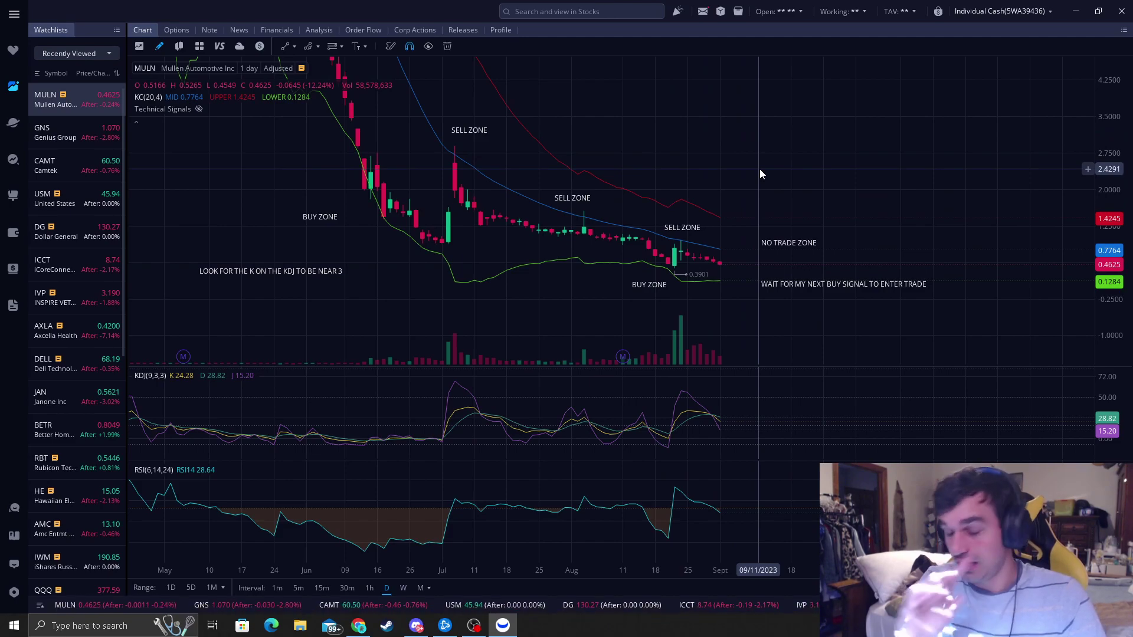
scroll(773, 136, "up", 2)
scroll(772, 136, "down", 1)
scroll(789, 148, "down", 1)
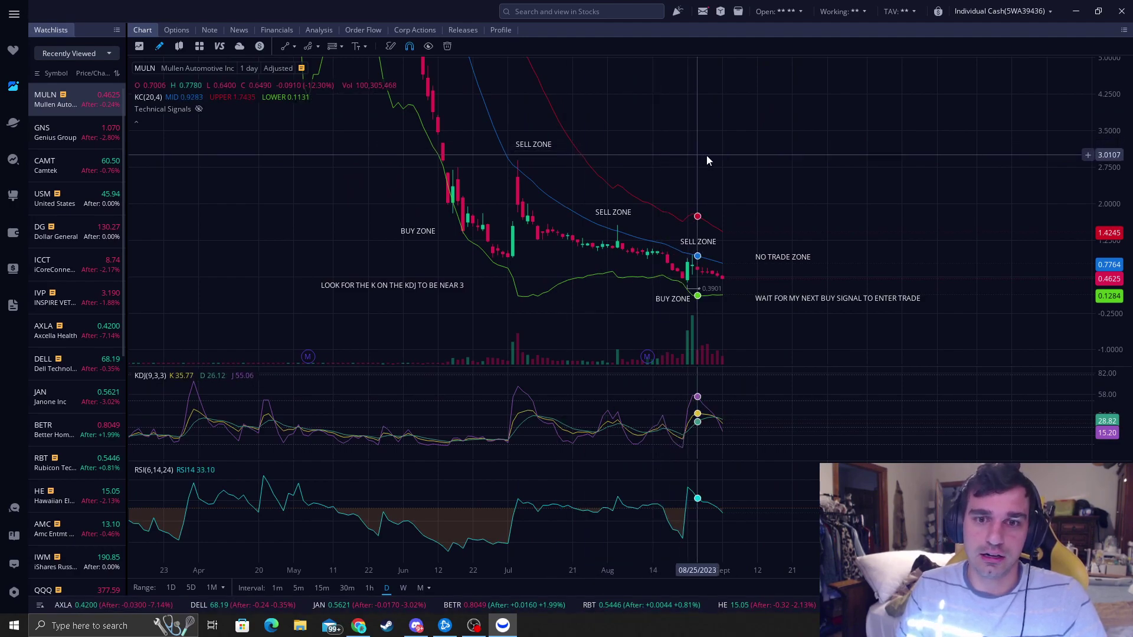
scroll(727, 158, "up", 1)
left_click_drag(823, 173, 823, 140)
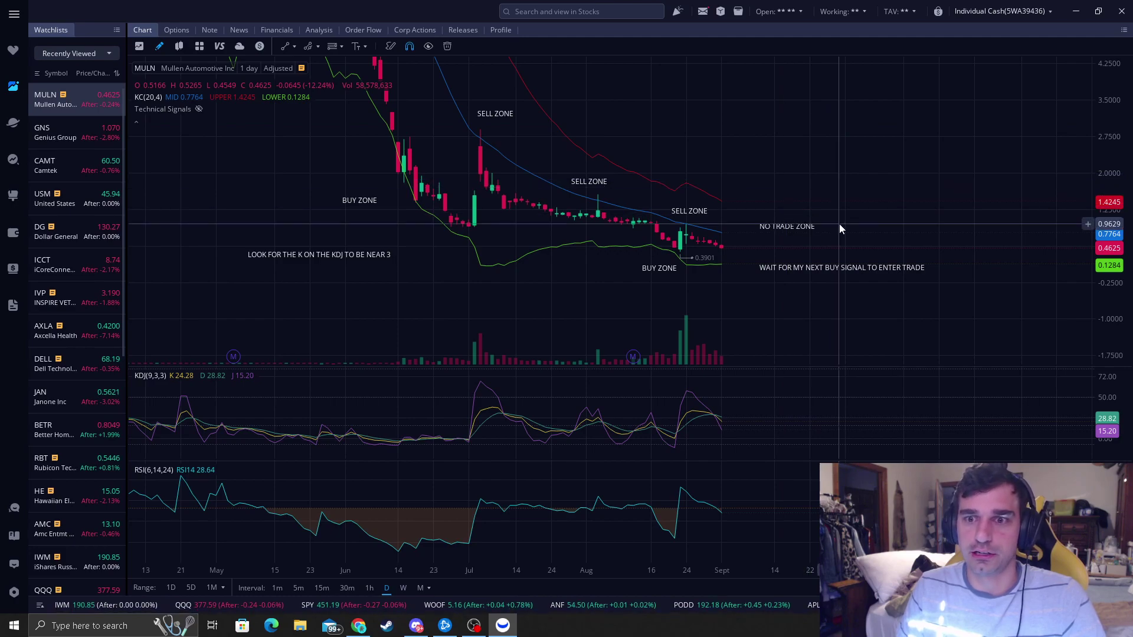
mouse_move(796, 228)
left_mouse_down()
mouse_move(779, 243)
mouse_move(790, 273)
mouse_move(781, 250)
left_mouse_up()
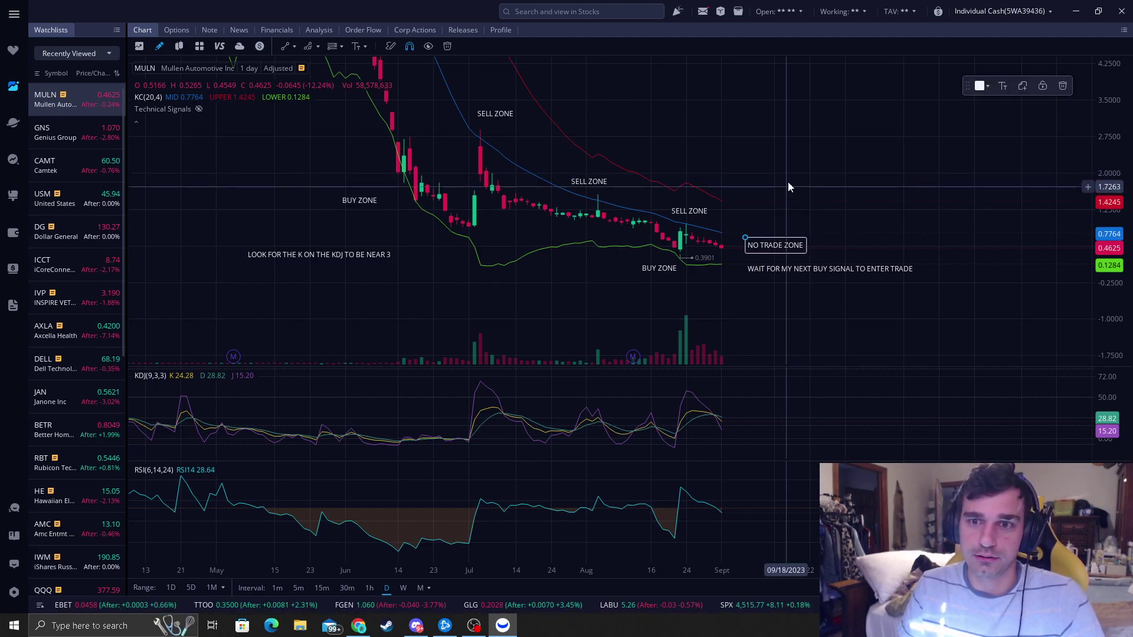
scroll(768, 132, "down", 2)
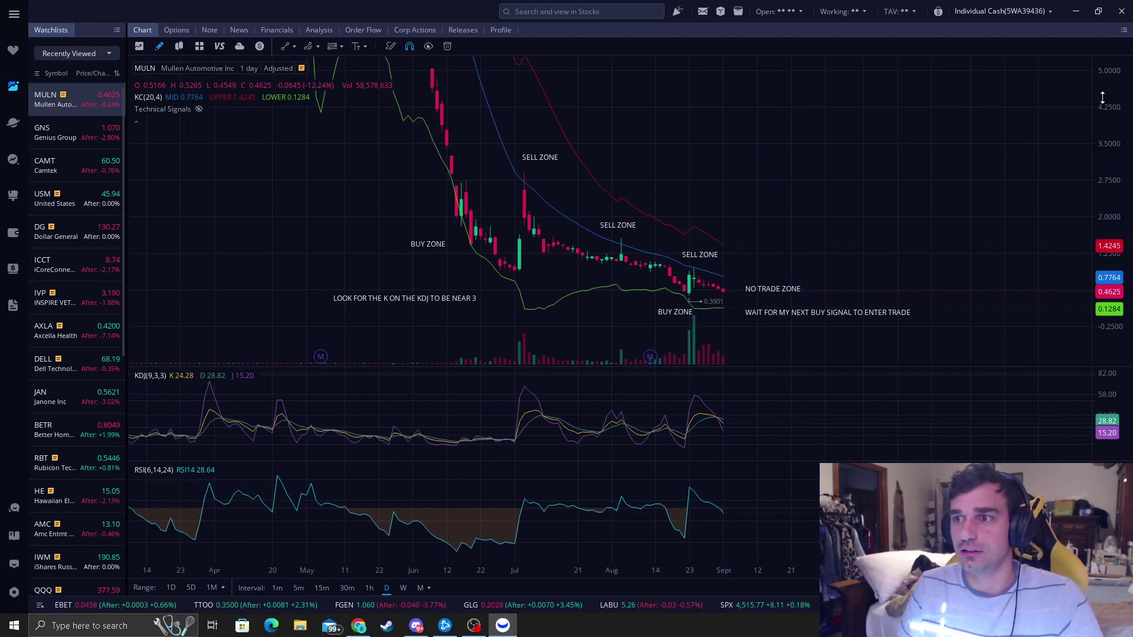
scroll(835, 141, "down", 1)
scroll(799, 159, "down", 1)
scroll(781, 171, "up", 1)
left_click_drag(712, 181, 712, 132)
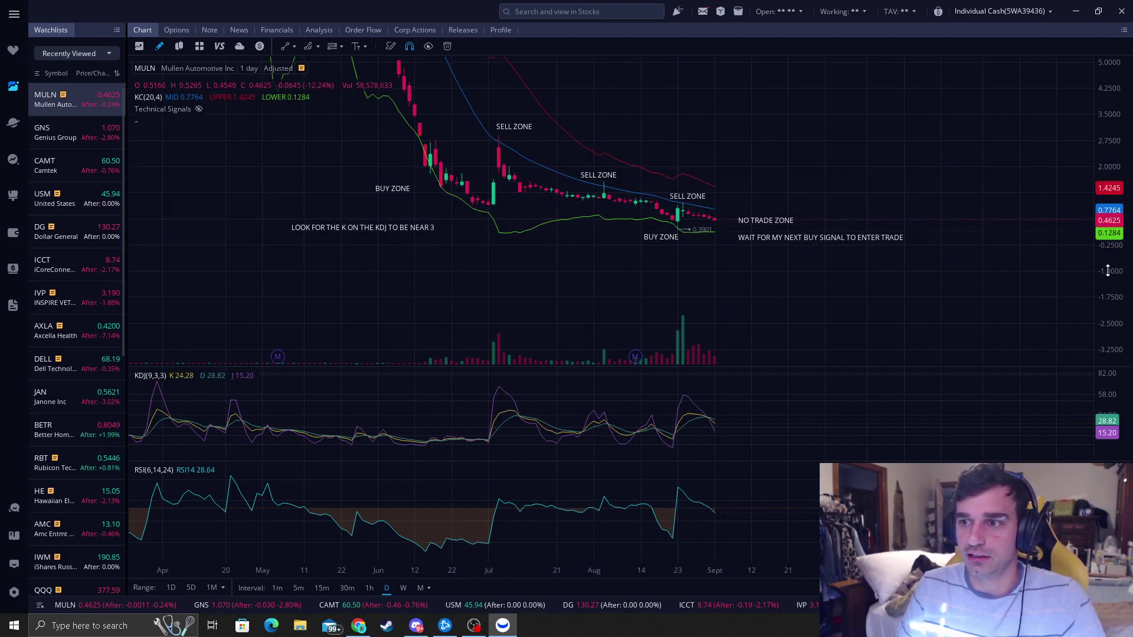
scroll(855, 177, "up", 2)
scroll(855, 177, "up", 2)
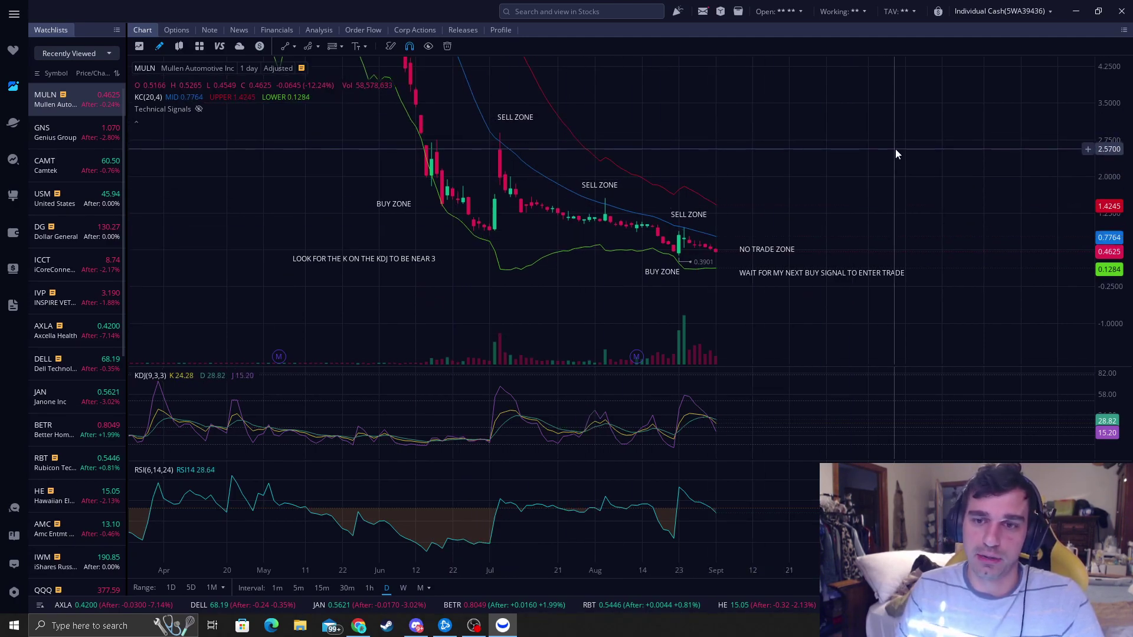
scroll(835, 145, "down", 2)
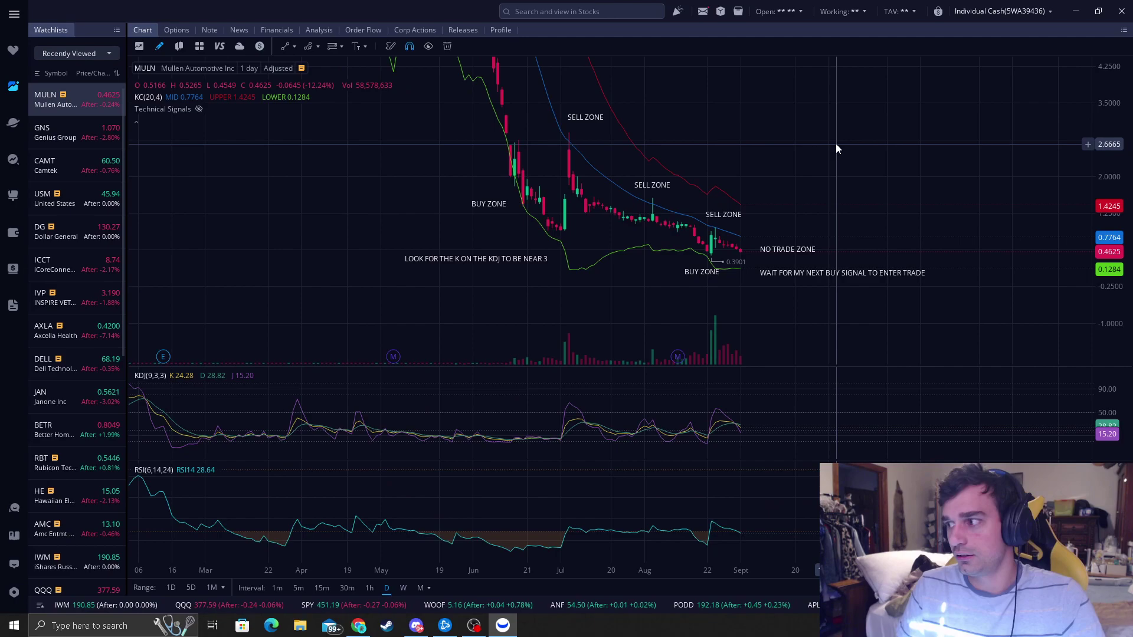
scroll(809, 157, "up", 2)
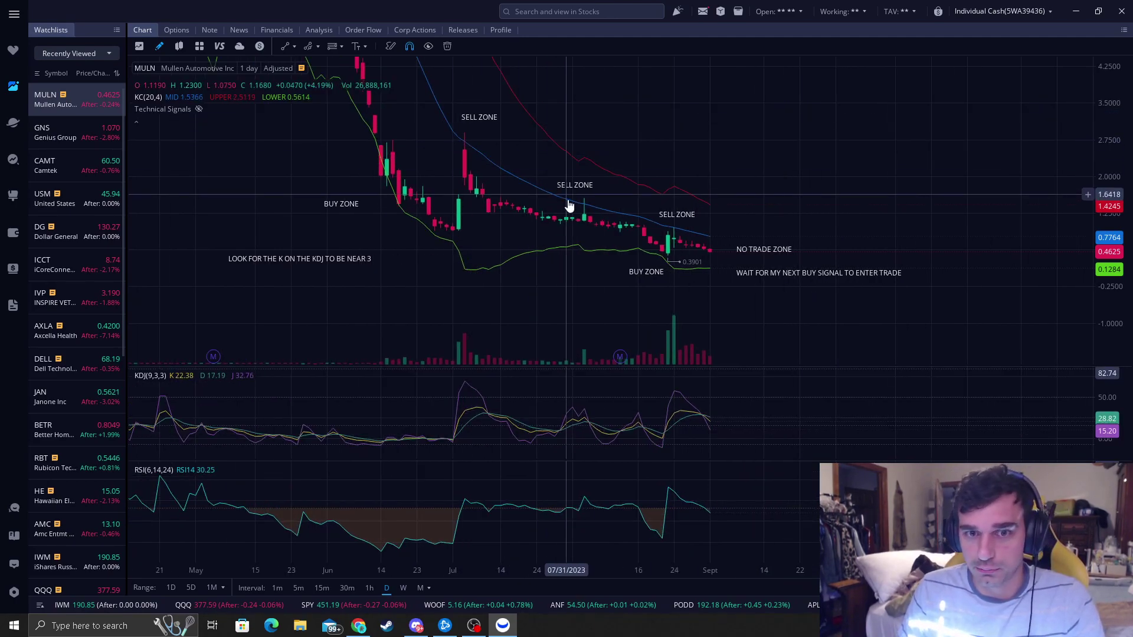
scroll(787, 151, "down", 1)
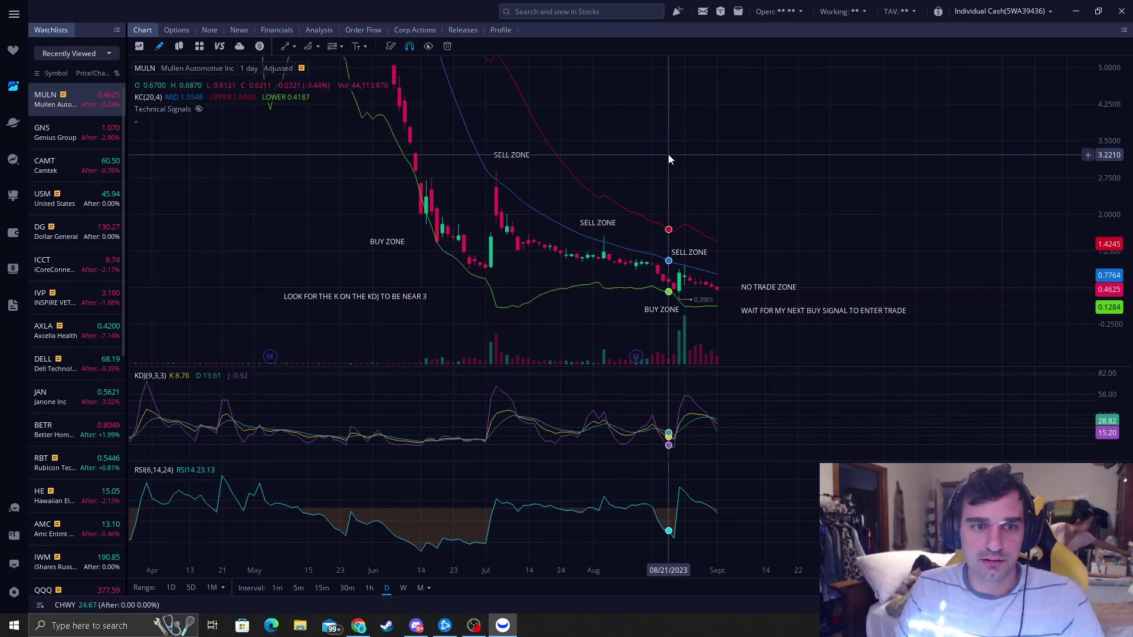
scroll(668, 156, "down", 1)
Raise the KDJ note toward the first BUY ZONE label, then switch to Discord.
left_click_drag(424, 302, 409, 274)
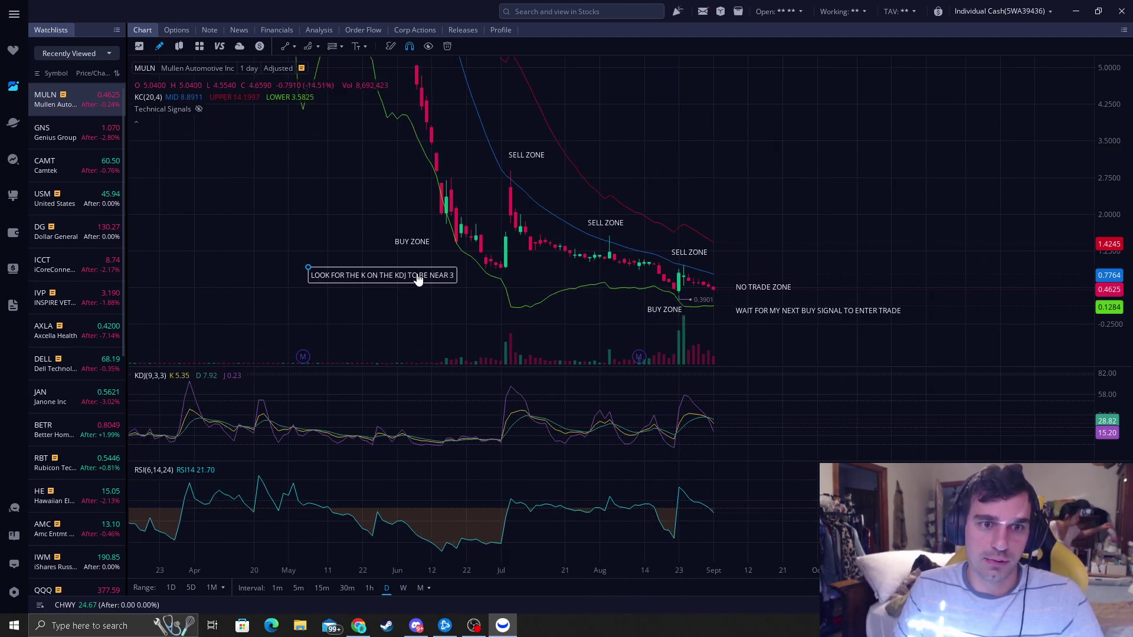
scroll(424, 217, "up", 2)
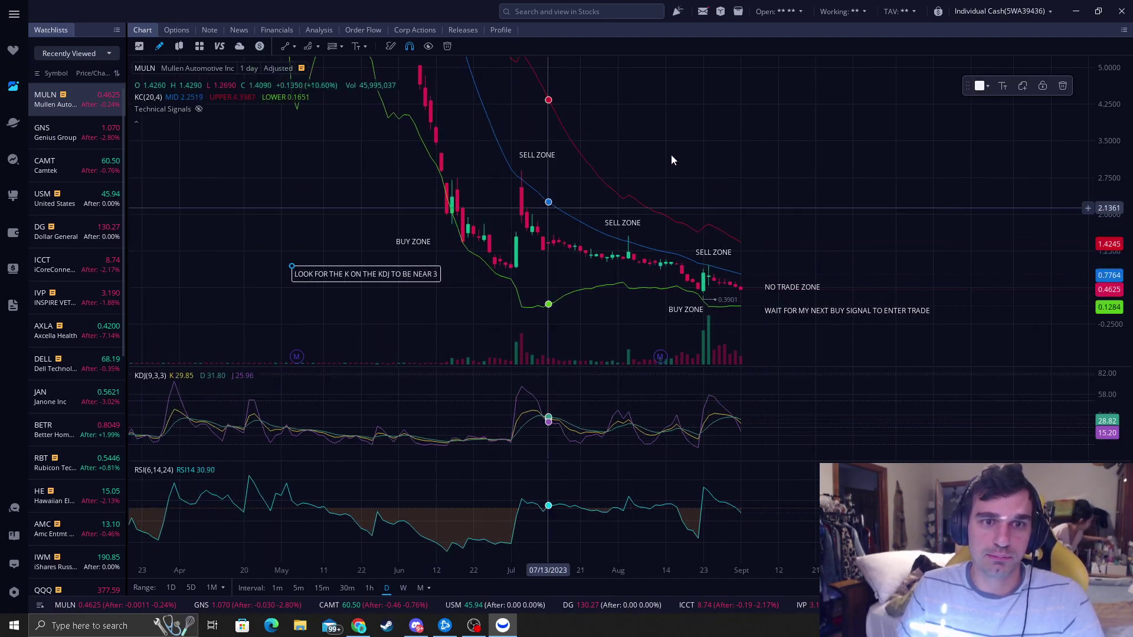
scroll(691, 164, "up", 1)
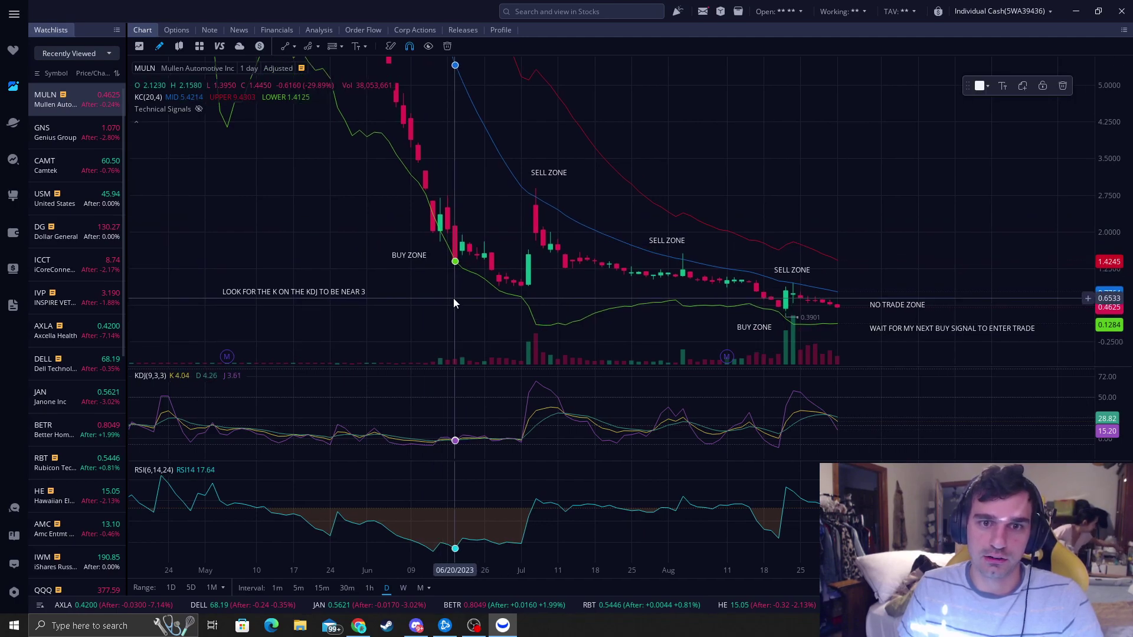
scroll(550, 252, "down", 2)
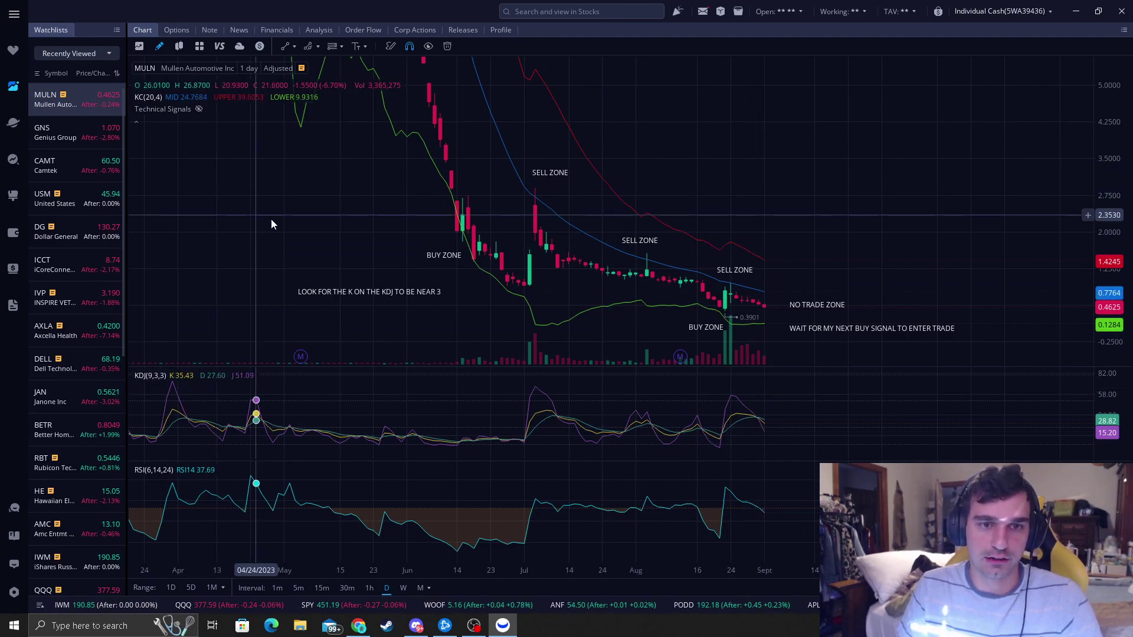
scroll(737, 200, "up", 1)
scroll(737, 200, "up", 1)
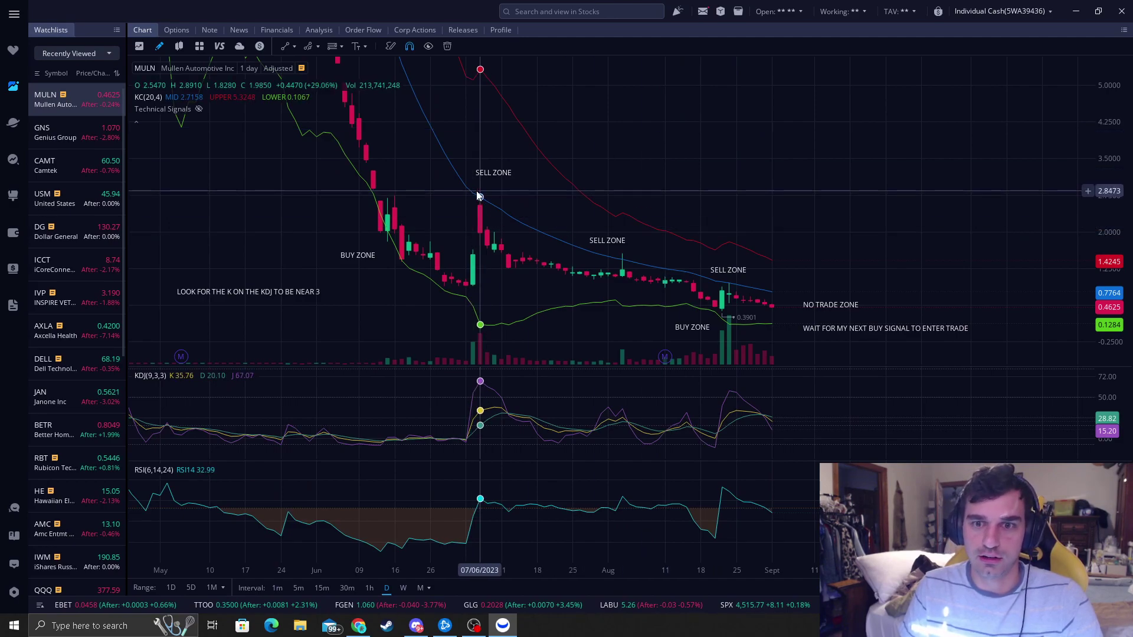
scroll(739, 225, "down", 1)
scroll(779, 164, "down", 1)
scroll(755, 191, "down", 1)
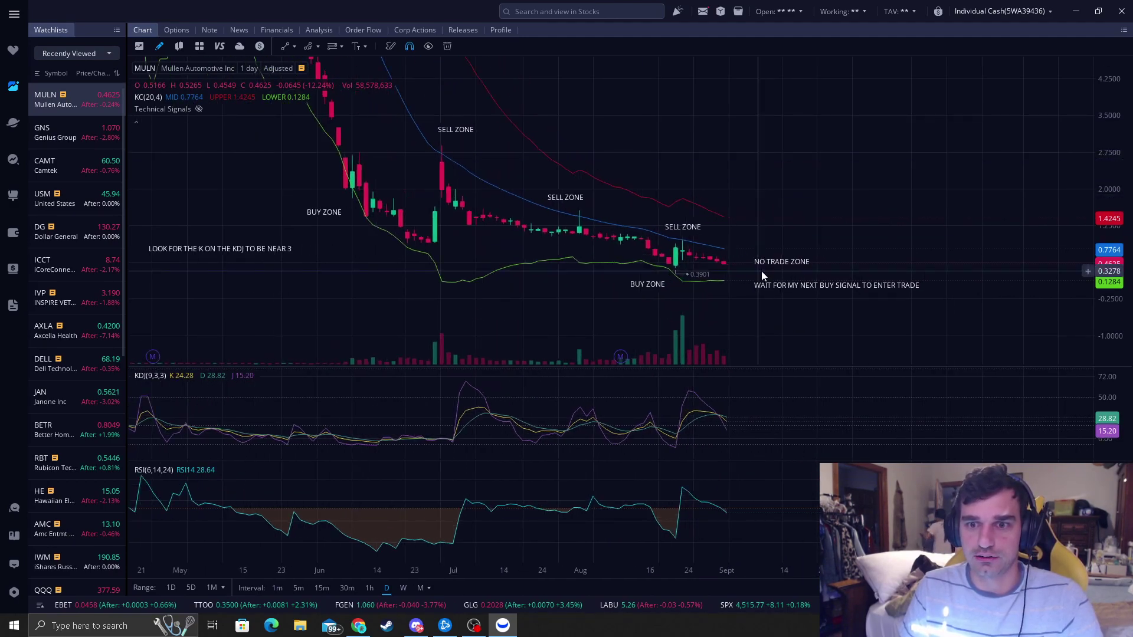
scroll(767, 269, "up", 1)
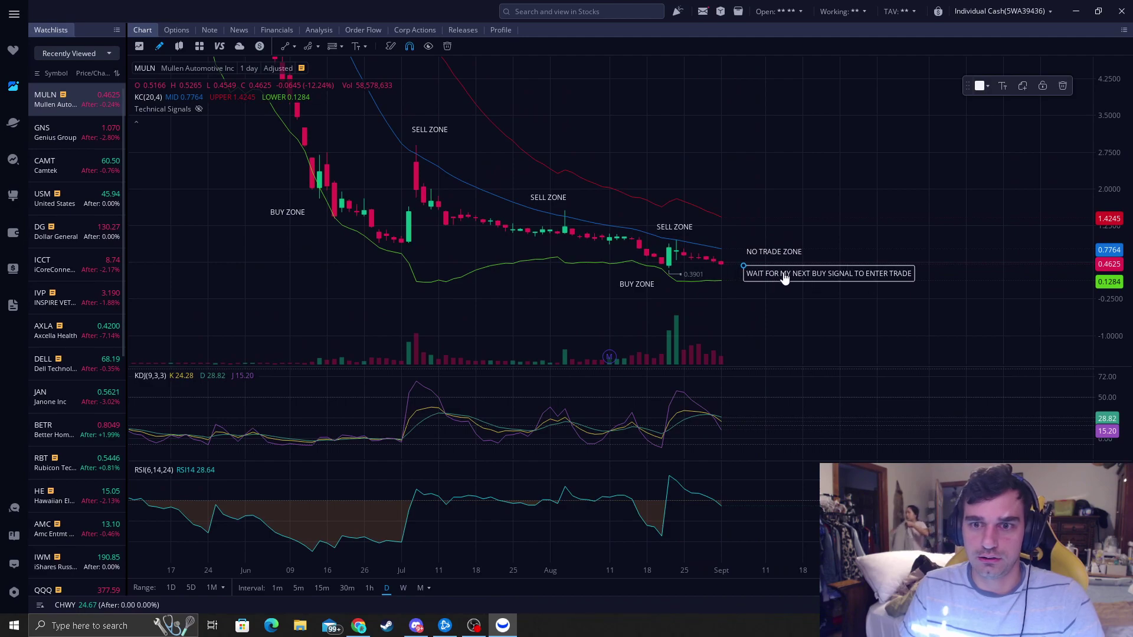
scroll(762, 248, "down", 1)
scroll(531, 178, "down", 1)
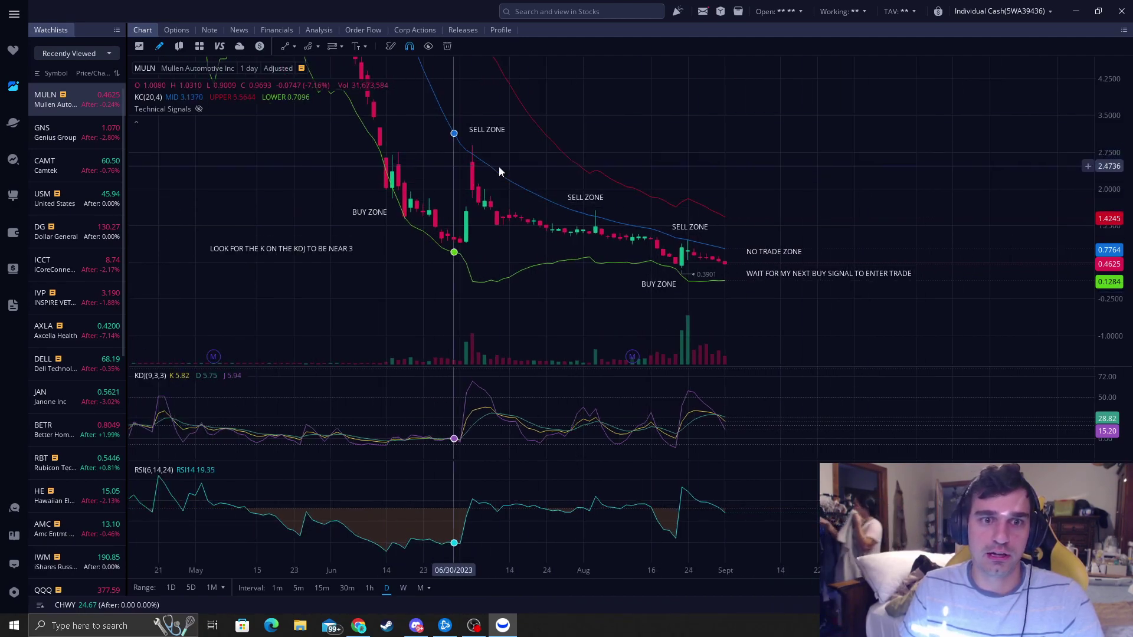
scroll(575, 165, "down", 1)
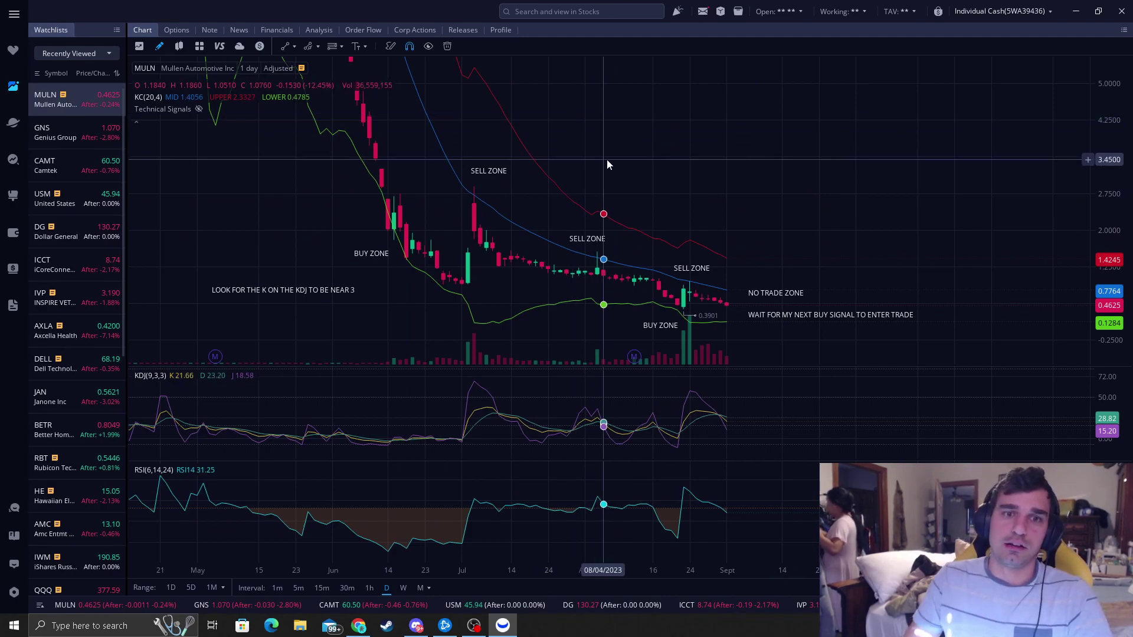
scroll(620, 172, "down", 1)
scroll(646, 178, "down", 1)
scroll(691, 155, "down", 1)
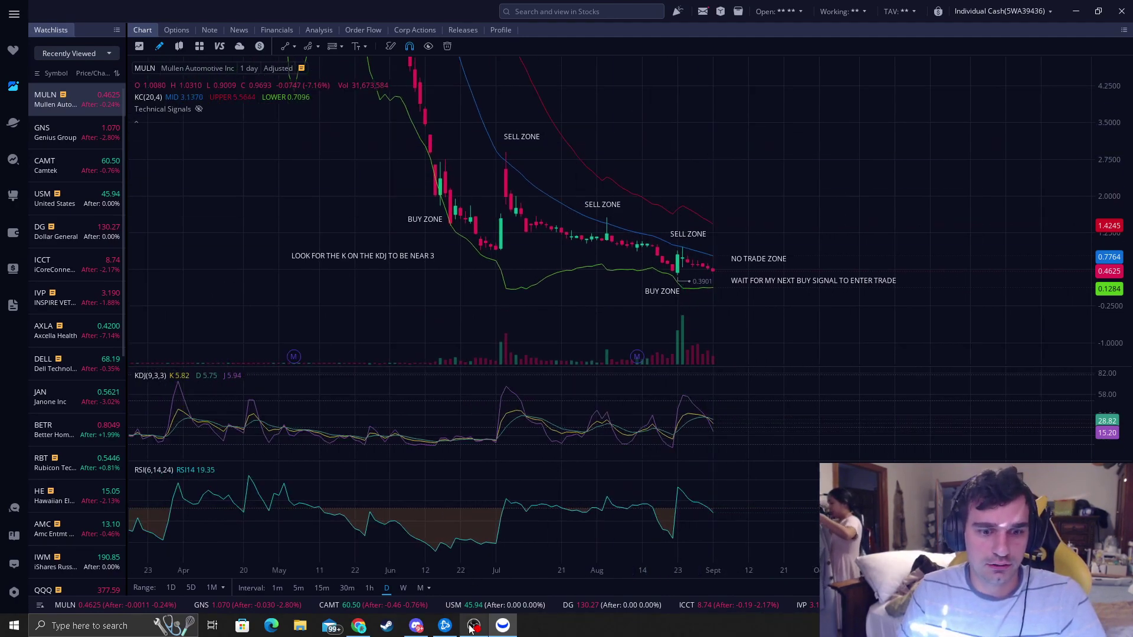
left_click(416, 626)
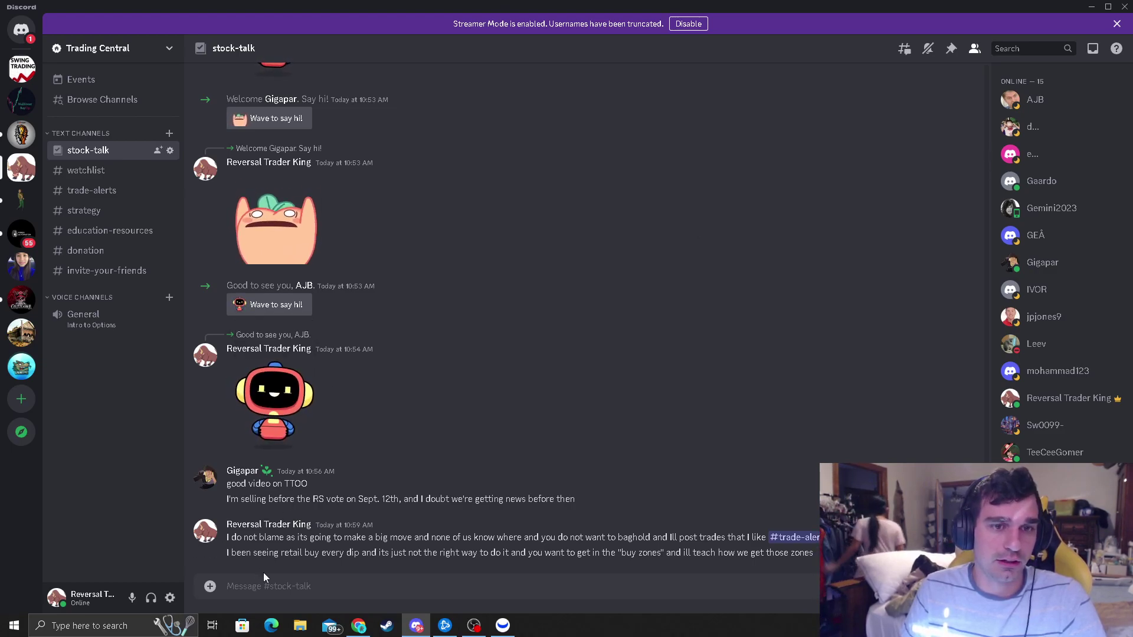
Browse watchlist, trade-alerts, strategy, donation and invite-your-friends channels, then stock-talk, and minimize Discord.
left_click(92, 172)
left_click(92, 199)
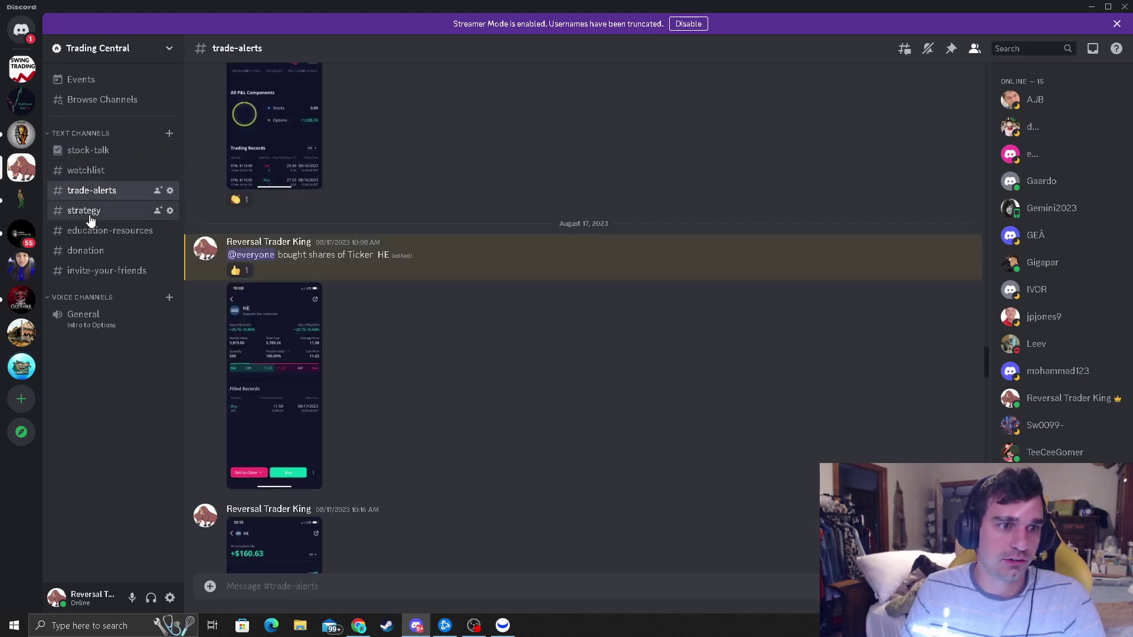
left_click(89, 233)
left_click(87, 251)
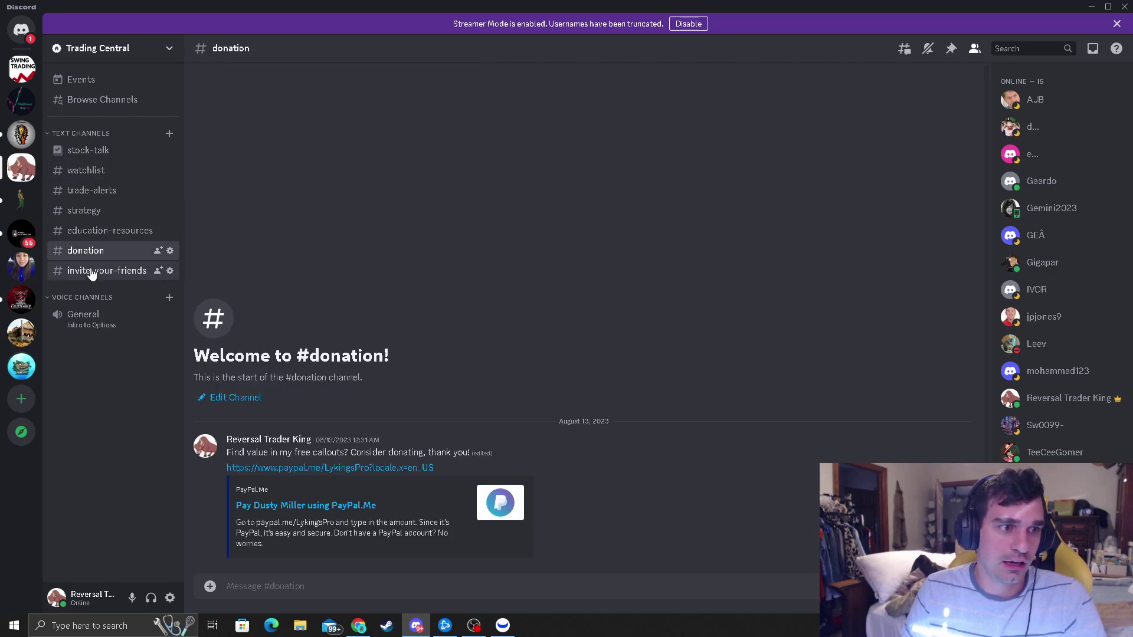
left_click(92, 270)
left_click(94, 153)
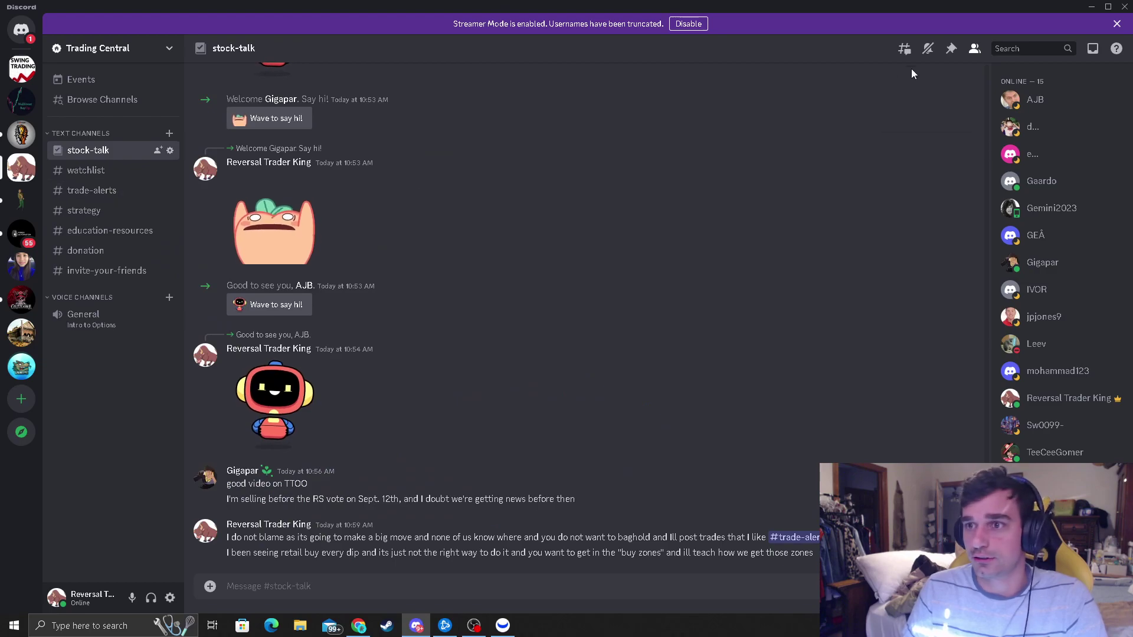
left_click(1089, 8)
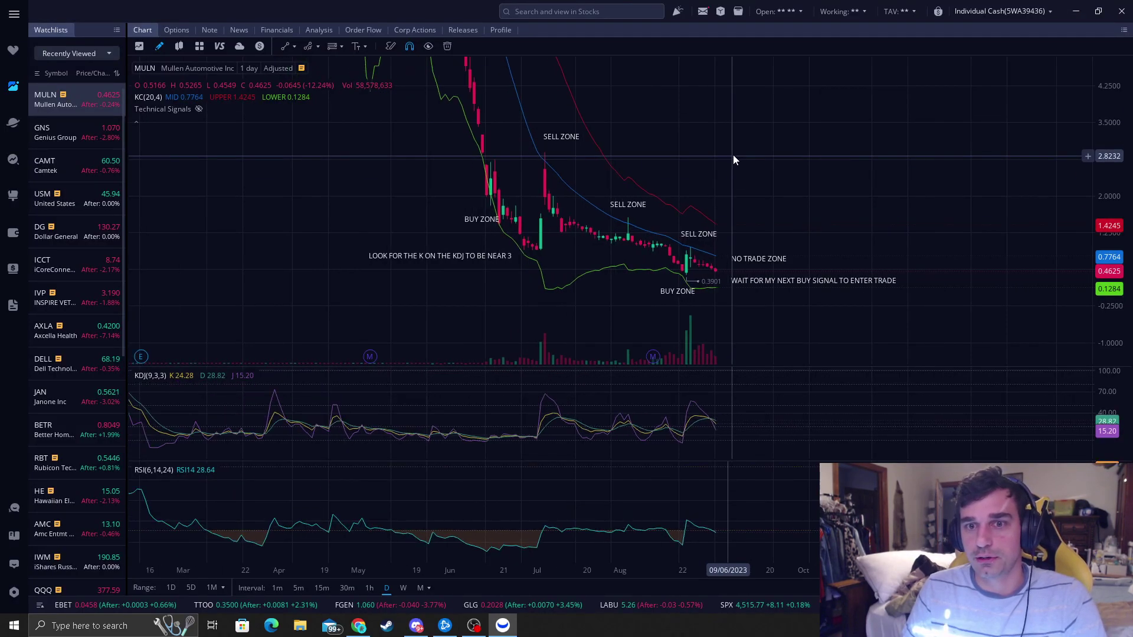
scroll(748, 151, "up", 1)
scroll(711, 165, "up", 1)
scroll(679, 170, "up", 1)
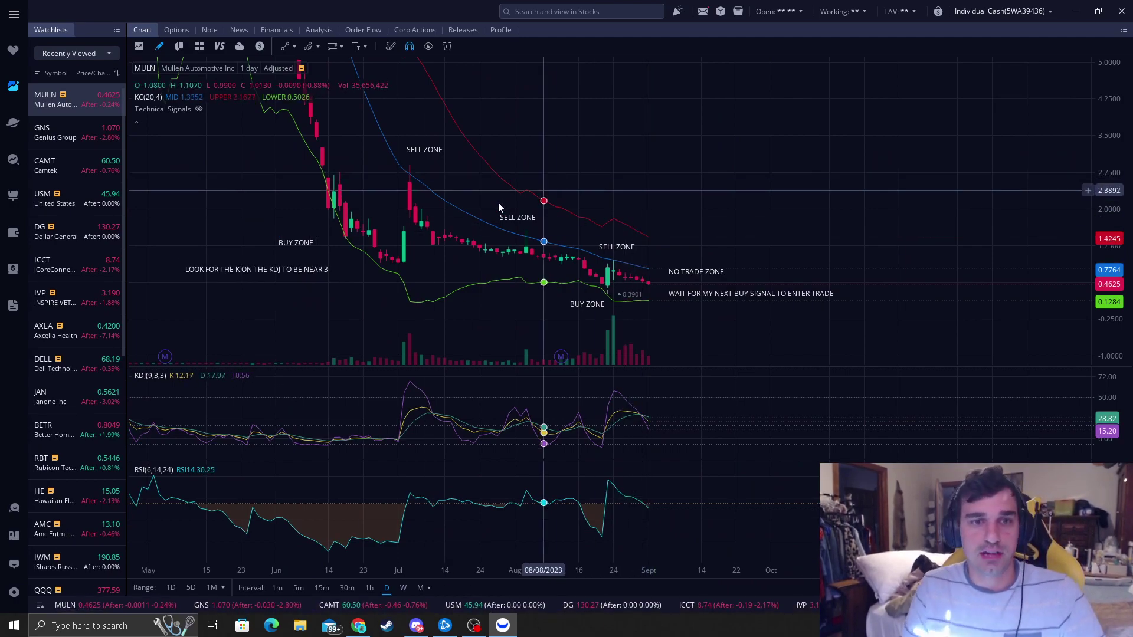
Drag the 'LOOK FOR THE K…' KDJ note slightly up and to the left.
left_click_drag(302, 271, 295, 268)
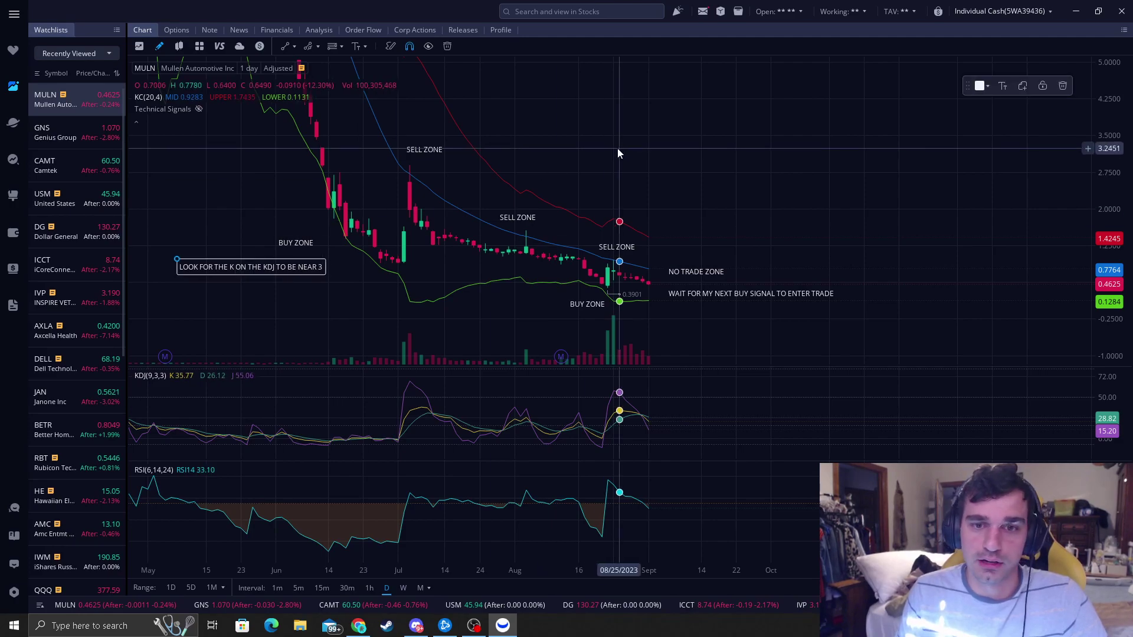